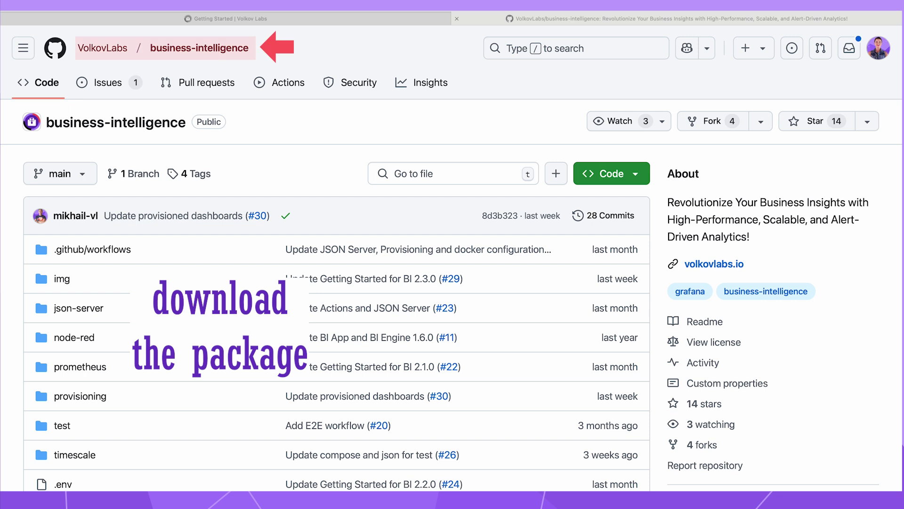
Step: Download the business-intelligence GitHub repository as a ZIP via the Code button
left_click(638, 177)
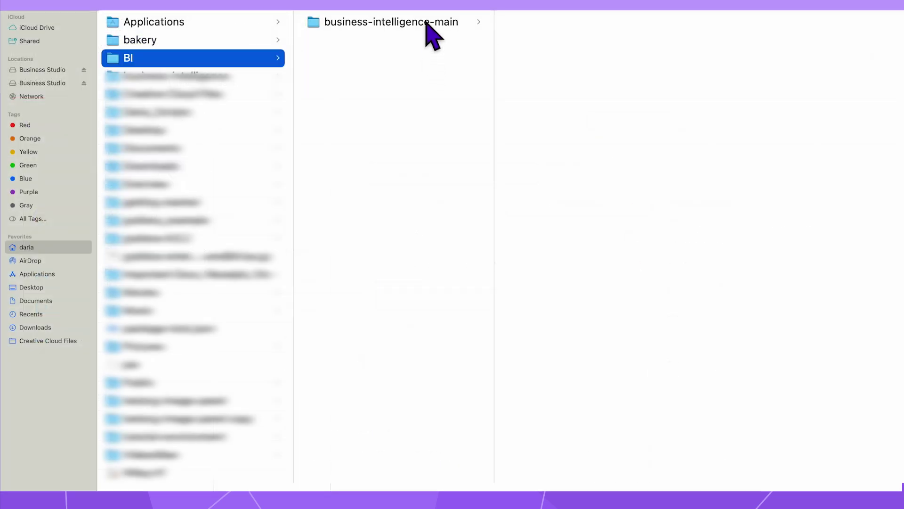
Step: Go into bi/business-intelligence-main and run docker compose --profile grafana up -d
left_click(428, 25)
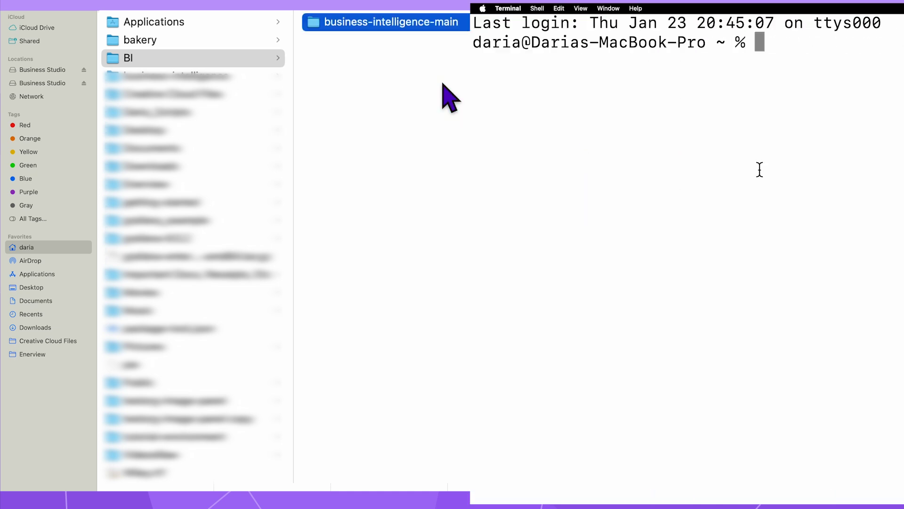
type("cd bi")
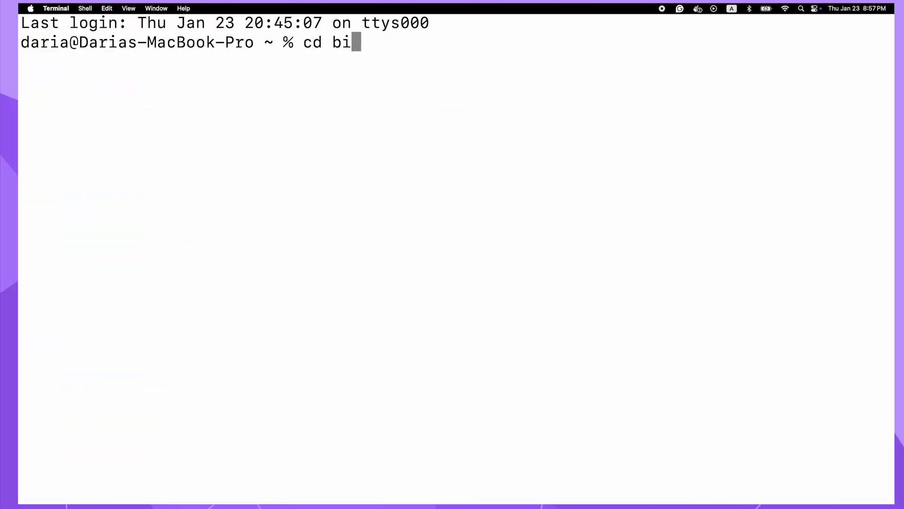
key("Return")
type("cd business-intell")
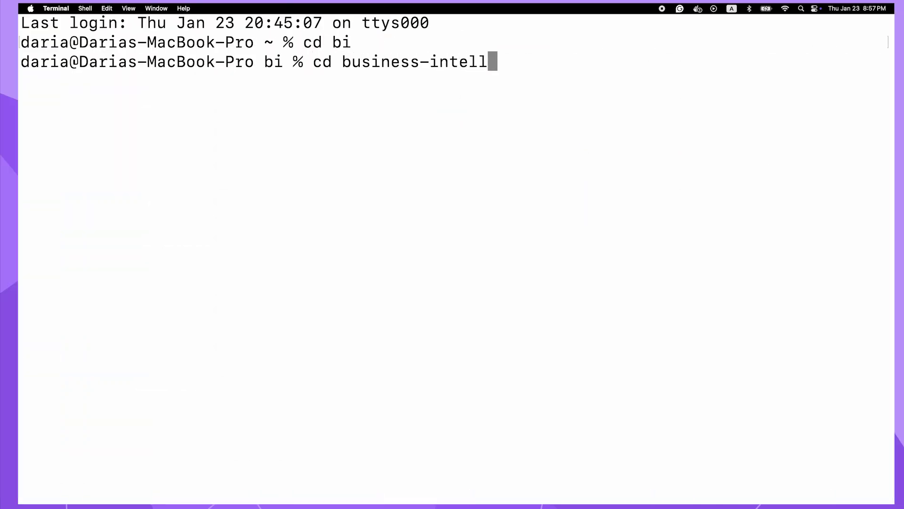
type("igence-main")
key("Return")
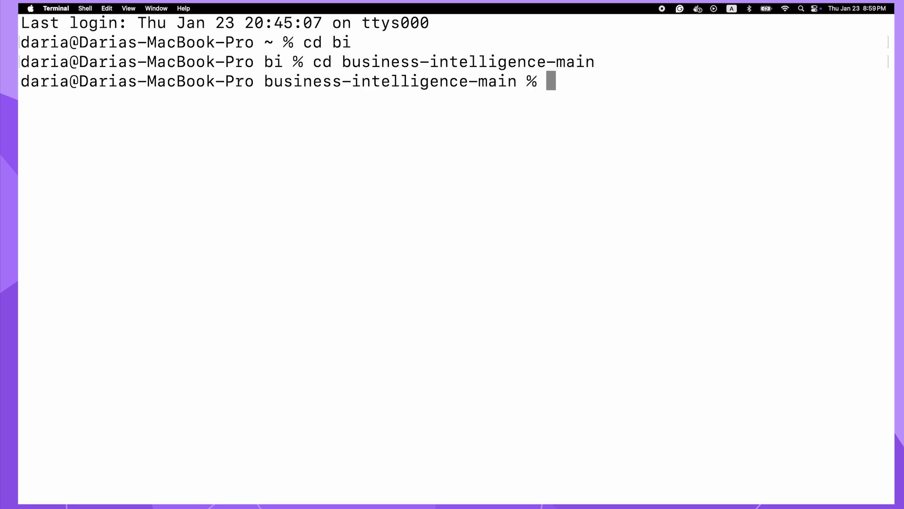
type("docker compos")
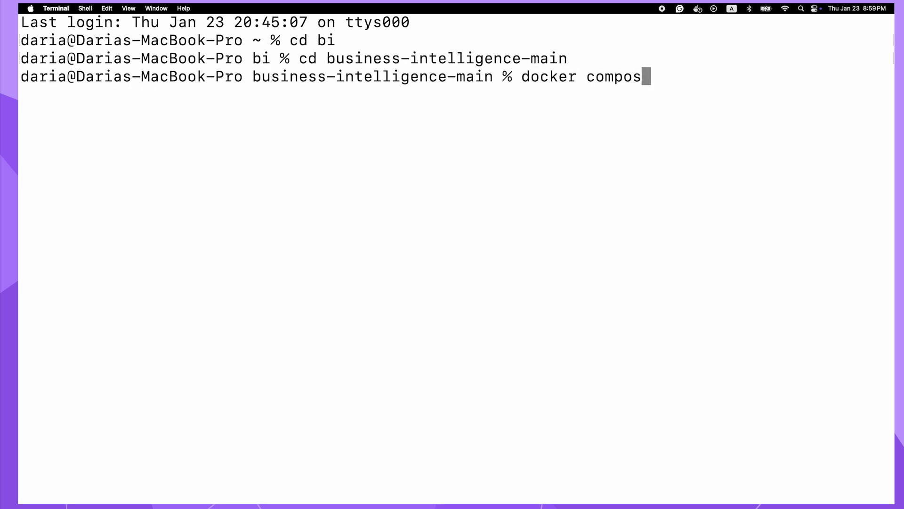
type("e --profile grafana up -d")
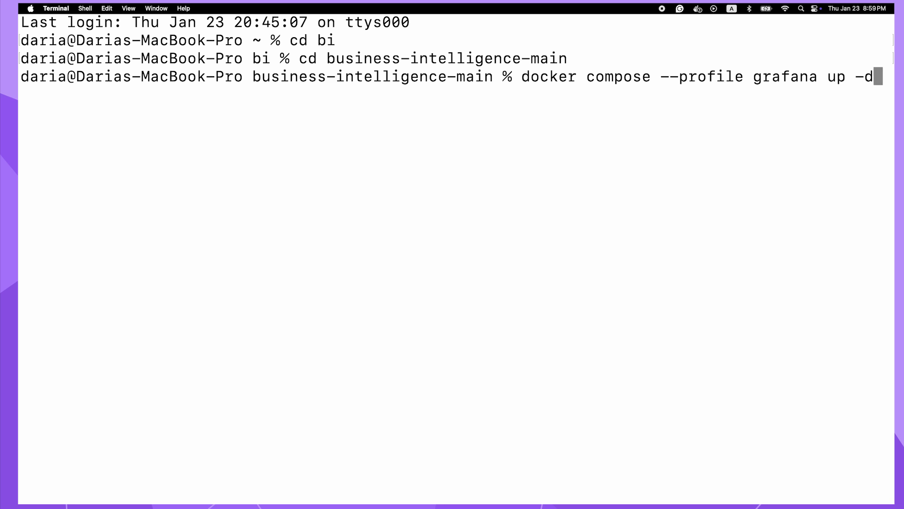
key("Return")
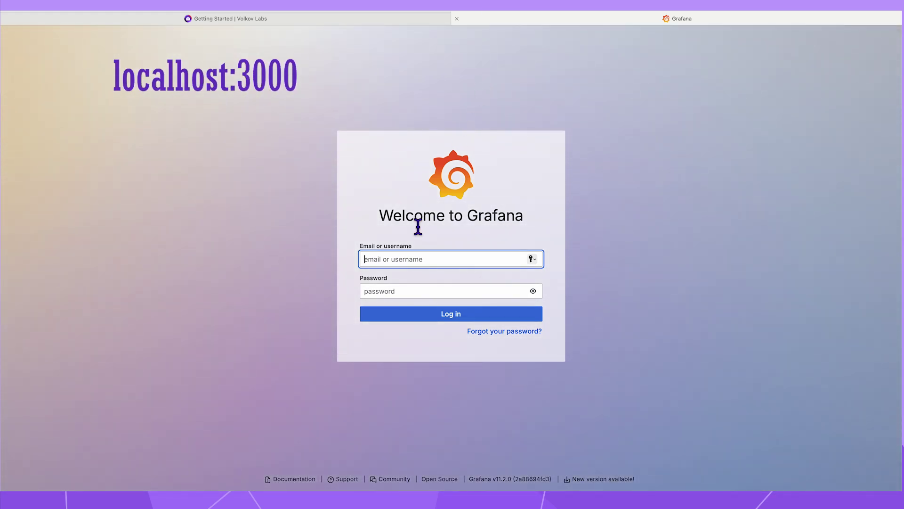
type("admin")
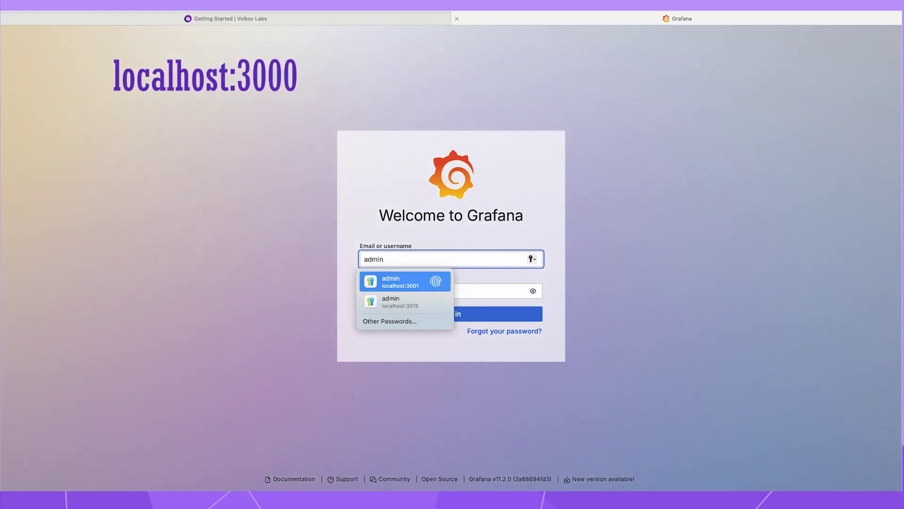
Step: Log in to Grafana and go to Administration > Users and access > Service accounts
key("Tab")
type("admin")
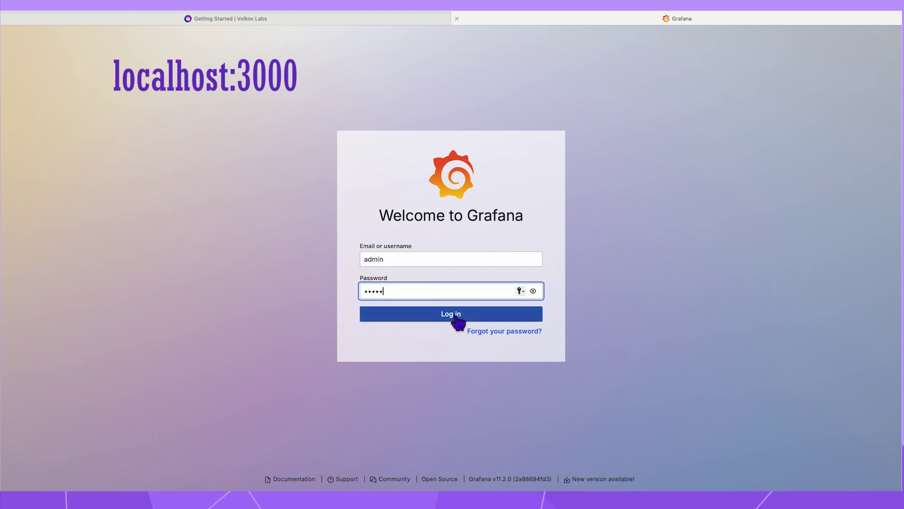
left_click(458, 322)
left_click(13, 53)
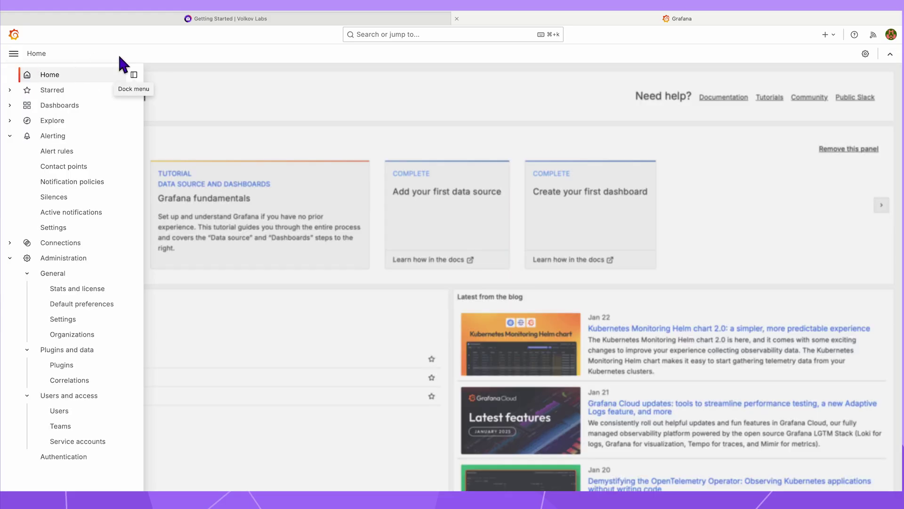
left_click(125, 258)
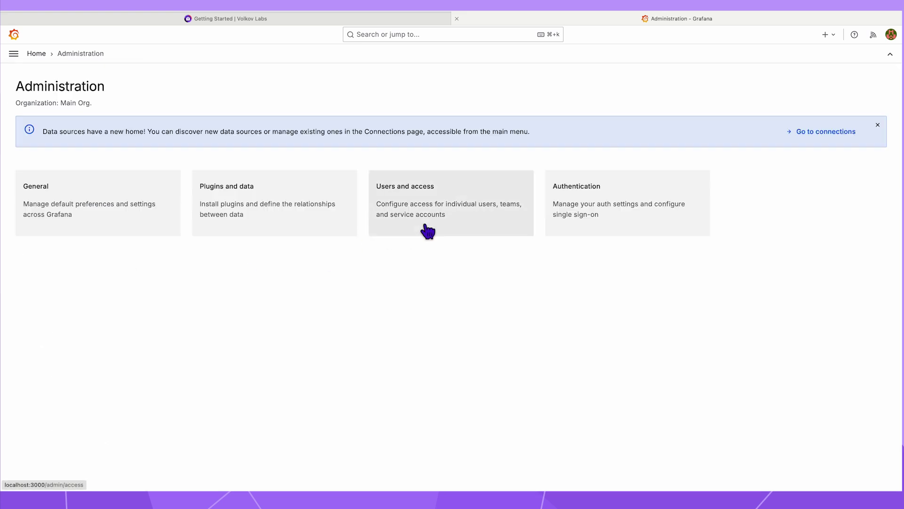
left_click(427, 232)
left_click(434, 193)
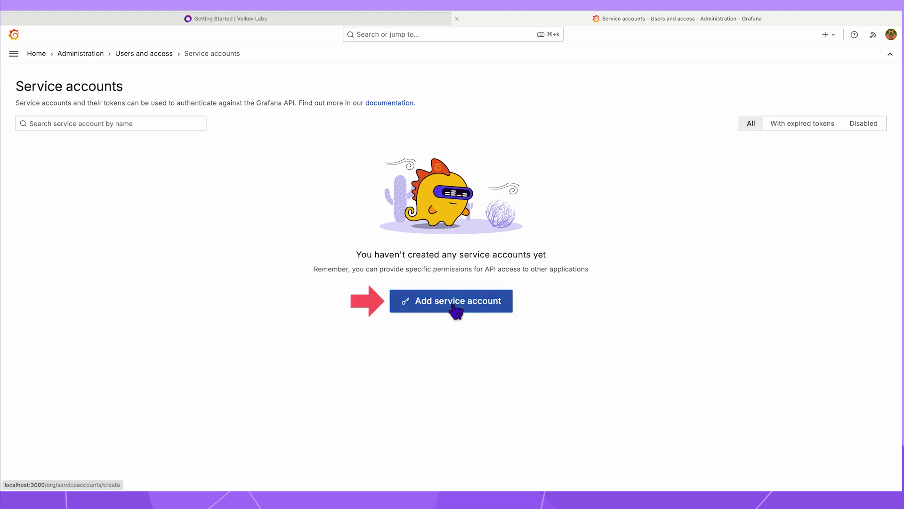
Step: Create the service account my_service_account with the Editor role
left_click(454, 307)
type("my")
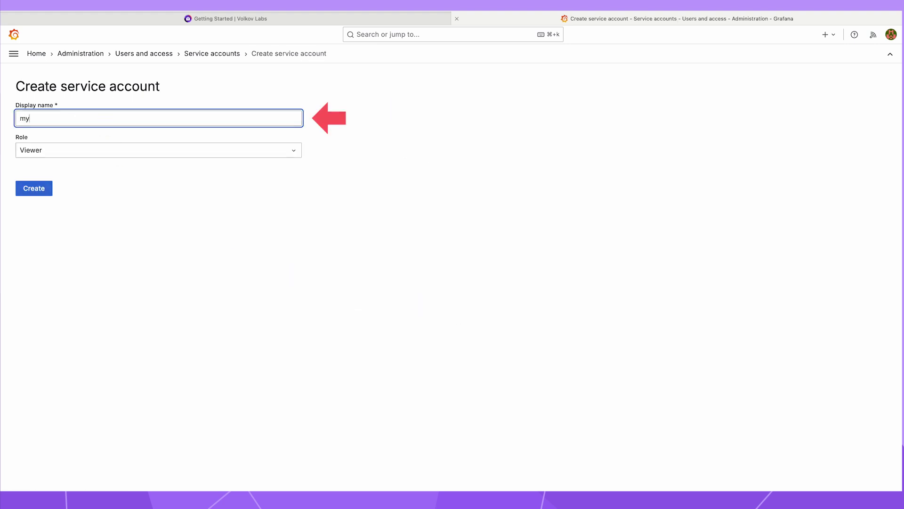
type("_service_account")
left_click(293, 151)
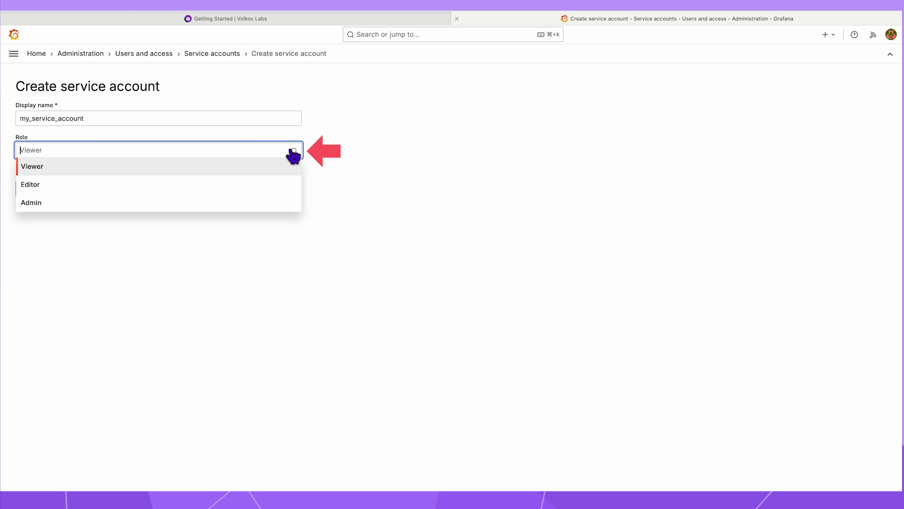
left_click(292, 185)
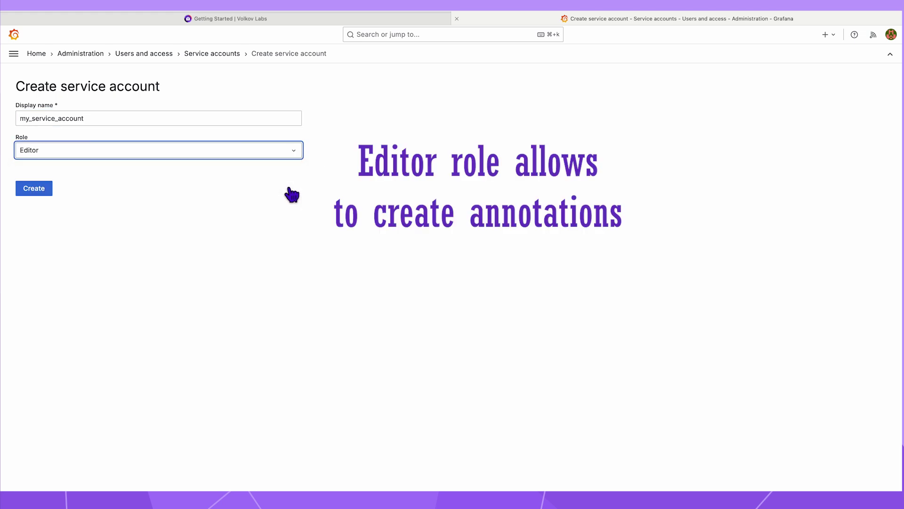
left_click(38, 192)
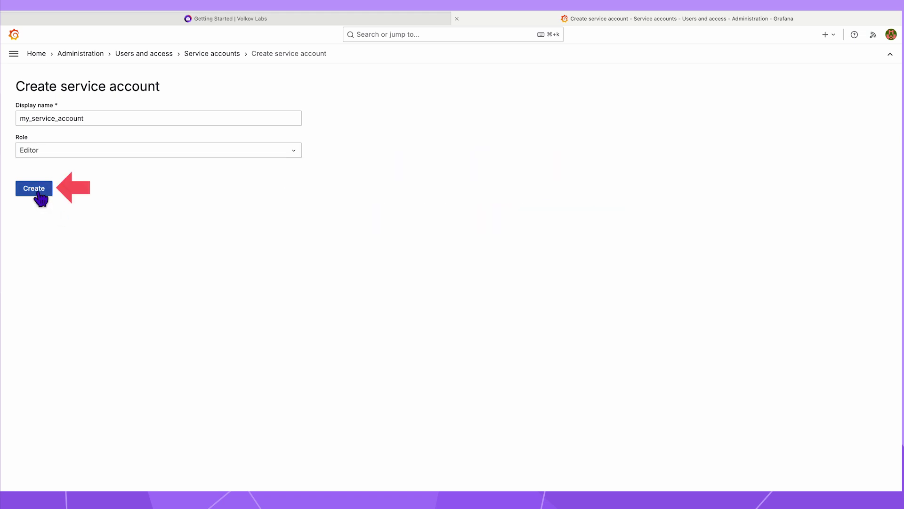
left_click(39, 196)
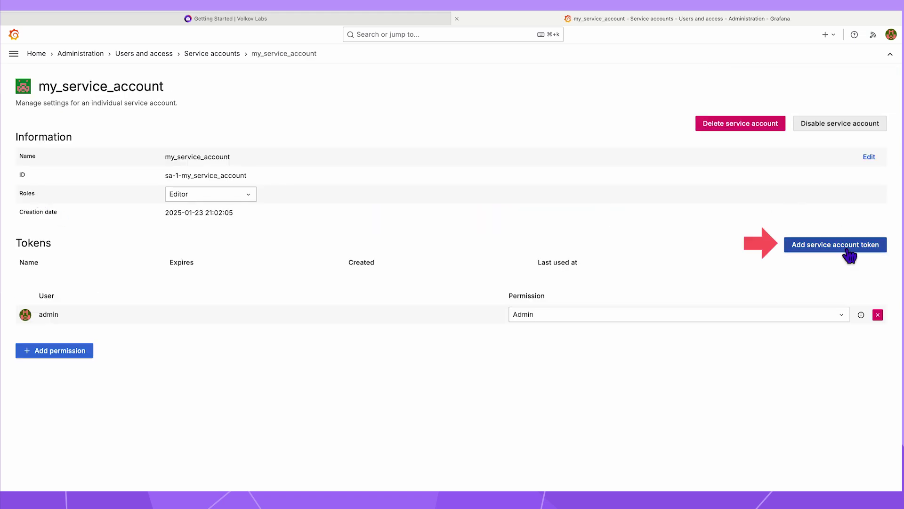
Step: Generate a token named my_token for my_service_account
left_click(849, 256)
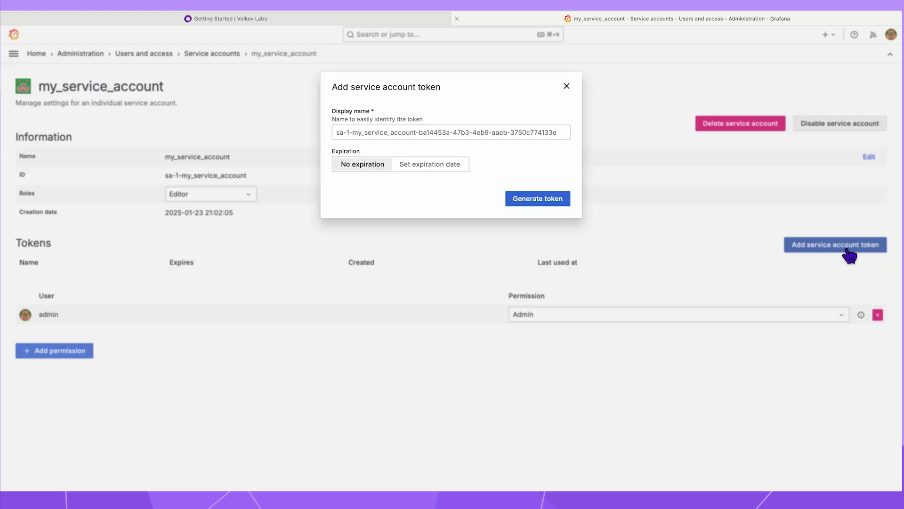
triple_click(432, 134)
type("my_token")
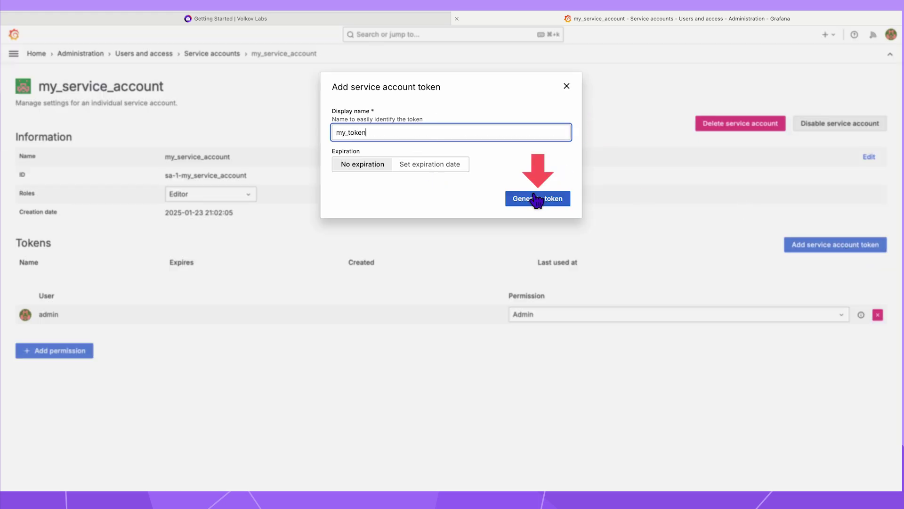
left_click(537, 205)
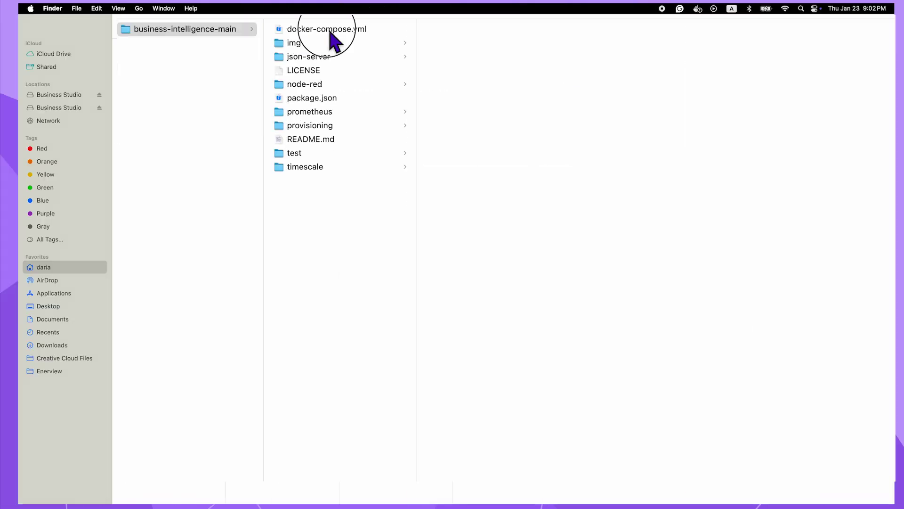
Step: Replace SERVICE-ACCOUNT-TOKEN in docker-compose.yml with the pasted glsa_ token and save
right_click(326, 30)
mouse_move(356, 49)
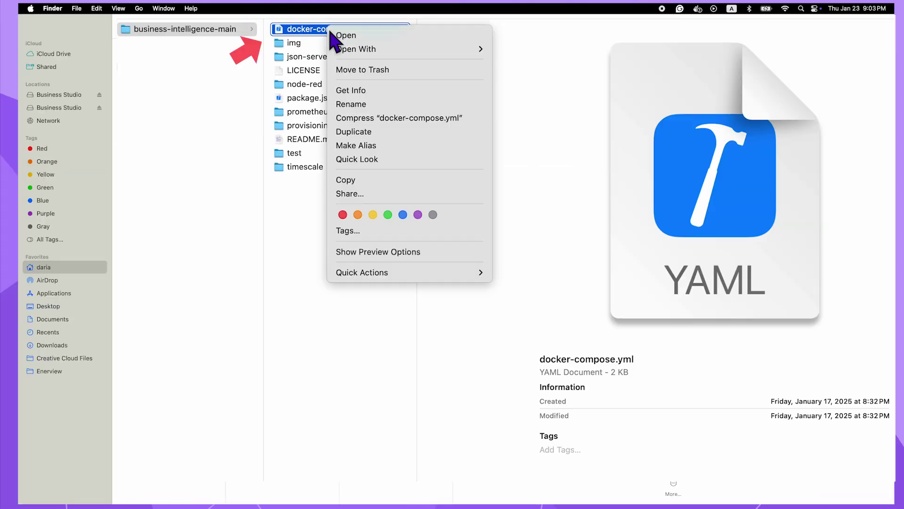
left_click(537, 112)
scroll(336, 256, "down", 5)
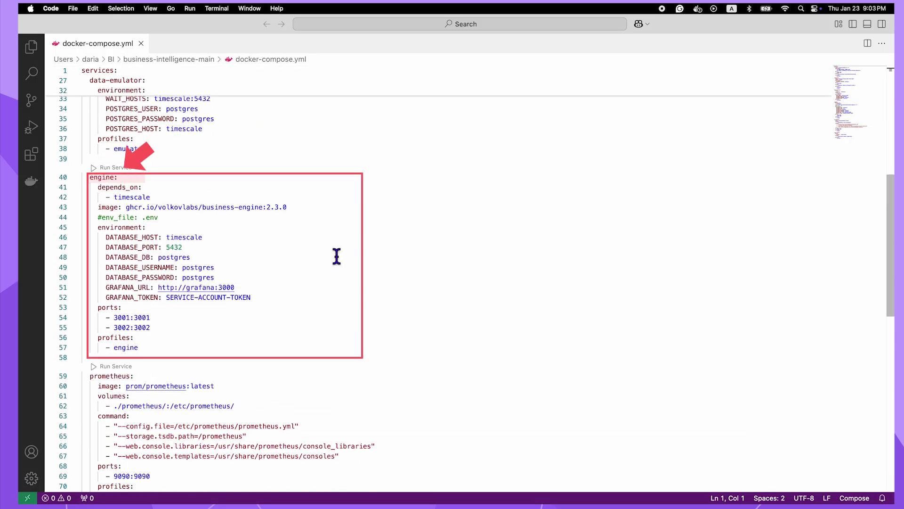
left_click_drag(251, 297, 167, 296)
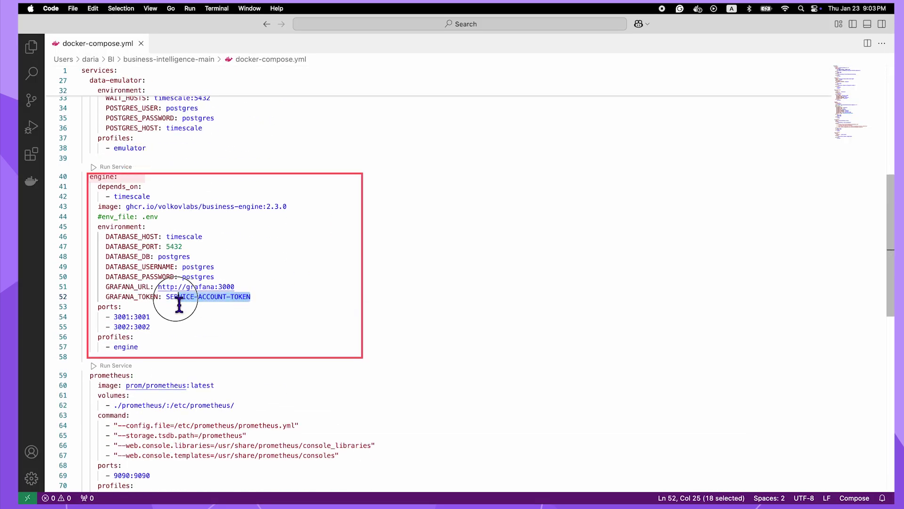
key("BackSpace")
key("super+v")
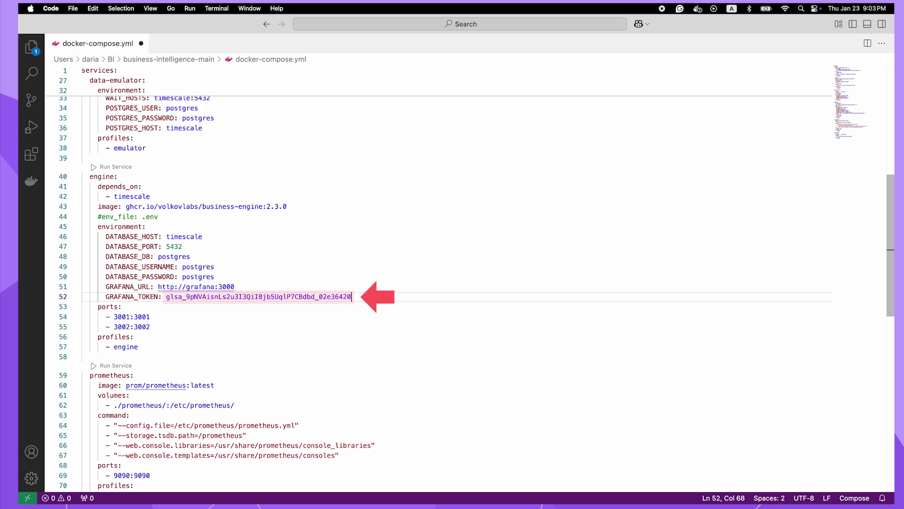
key("ctrl+s")
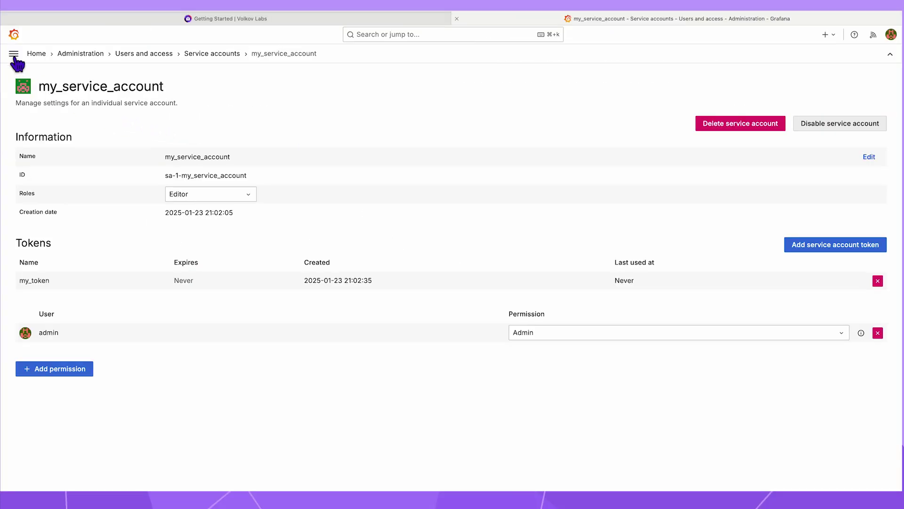
Step: Go to Test Dashboard from Grafana's Dashboards list
left_click(13, 54)
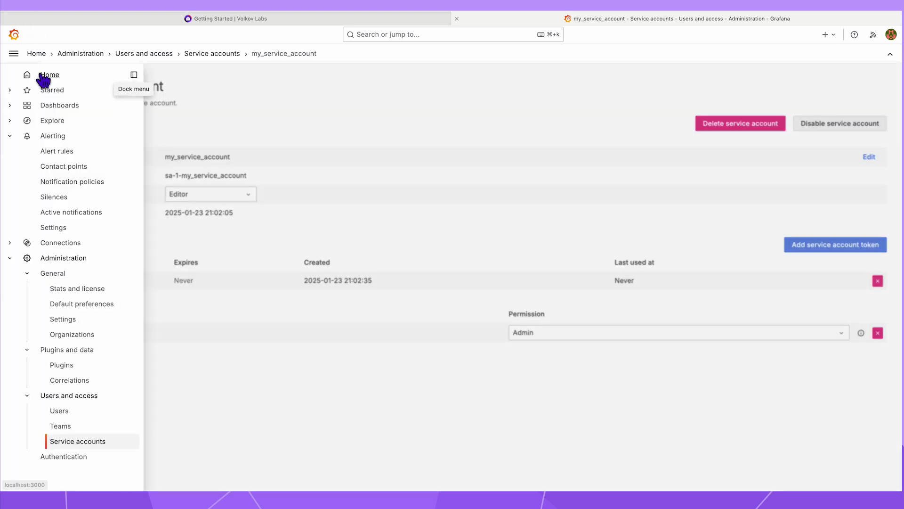
left_click(79, 112)
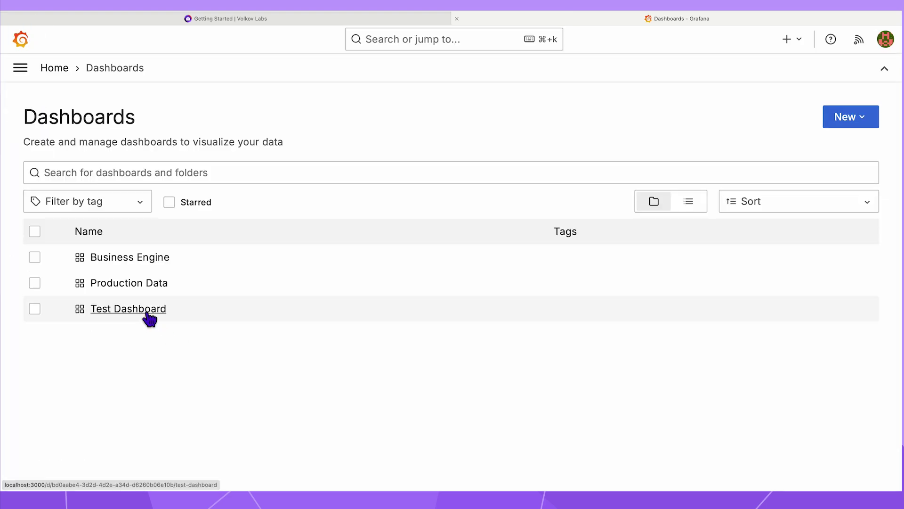
left_click(148, 315)
scroll(148, 318, "down", 3)
scroll(148, 318, "down", 1)
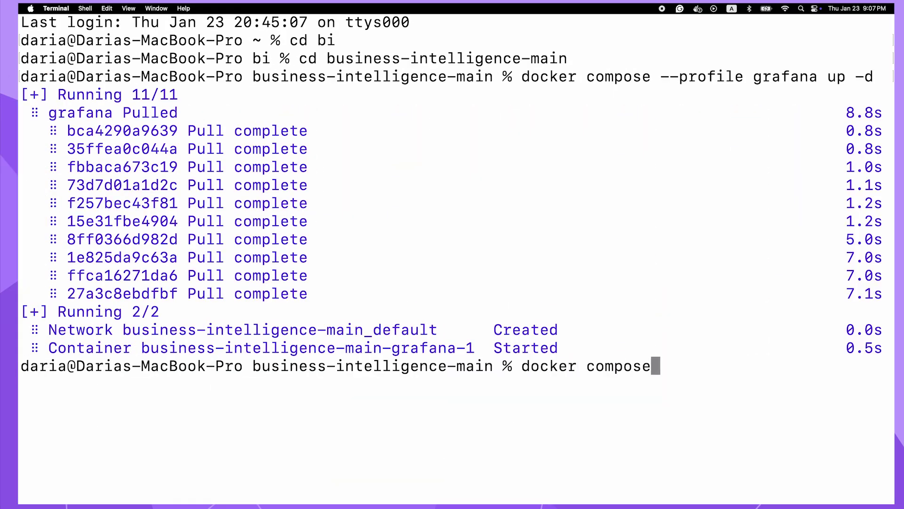
type(" --profile engine up -")
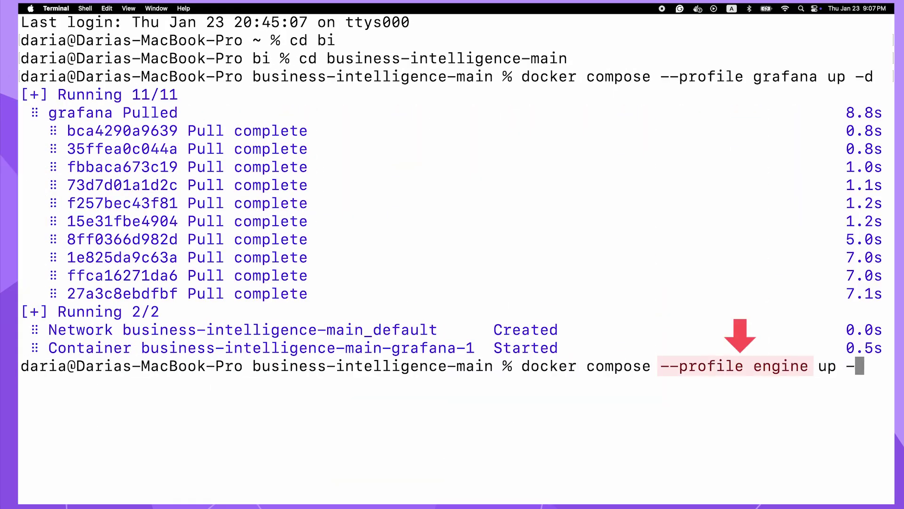
type("d")
Step: Run docker compose --profile engine up -d, then clear the terminal
key("Return")
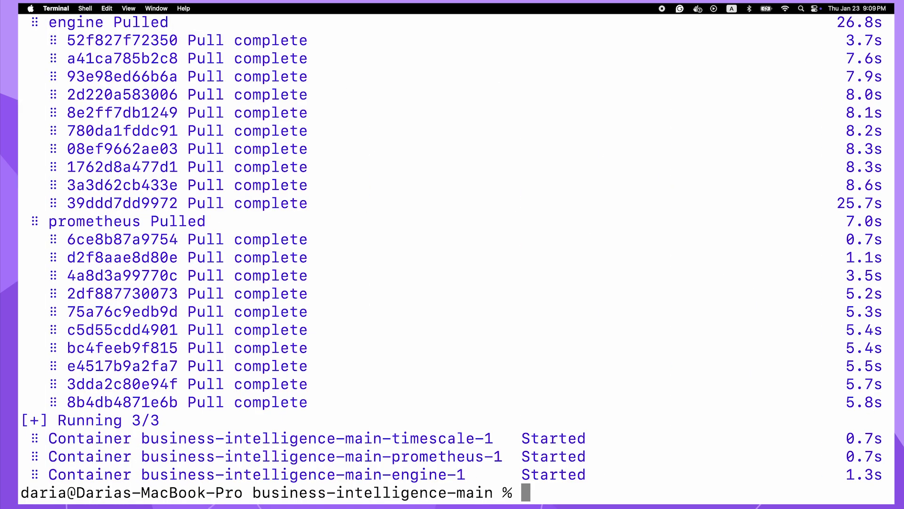
type("clear")
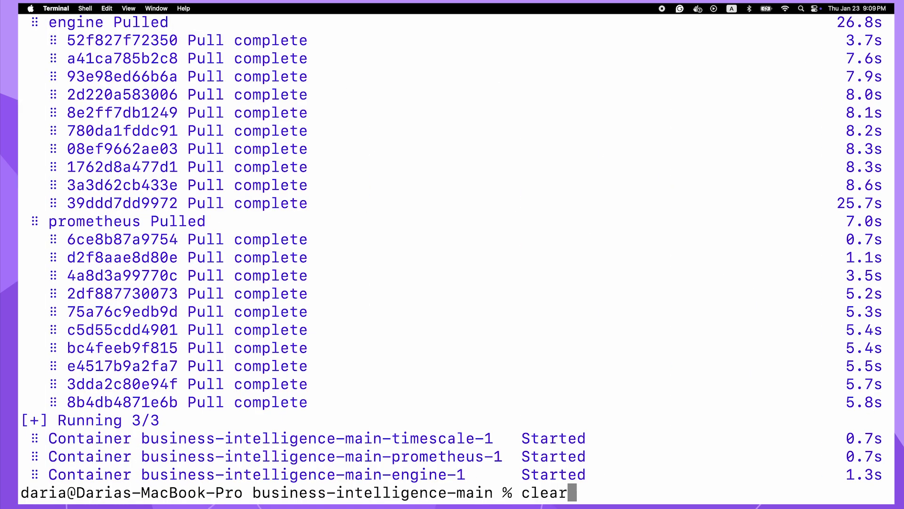
key("Return")
type("do")
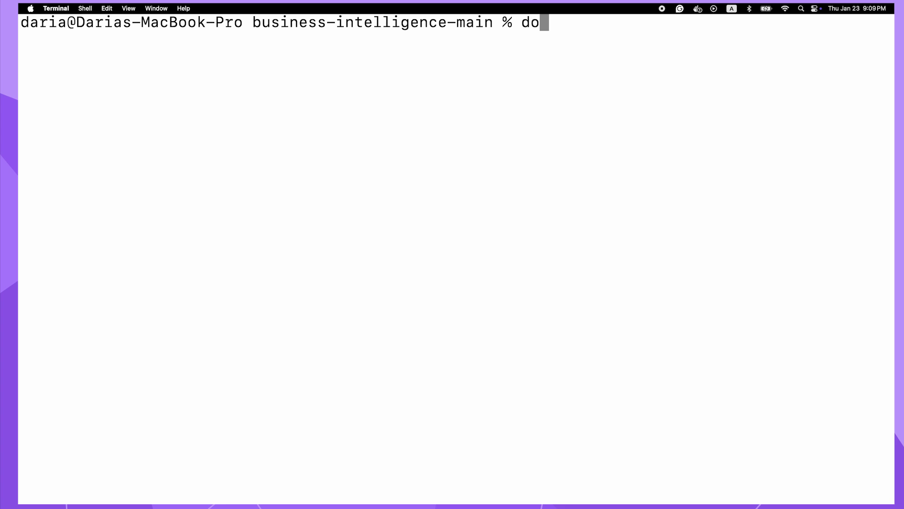
type("cker ps")
Step: List containers with docker ps at a smaller font, start the actions profile, then clear
key("Return")
key("super+minus")
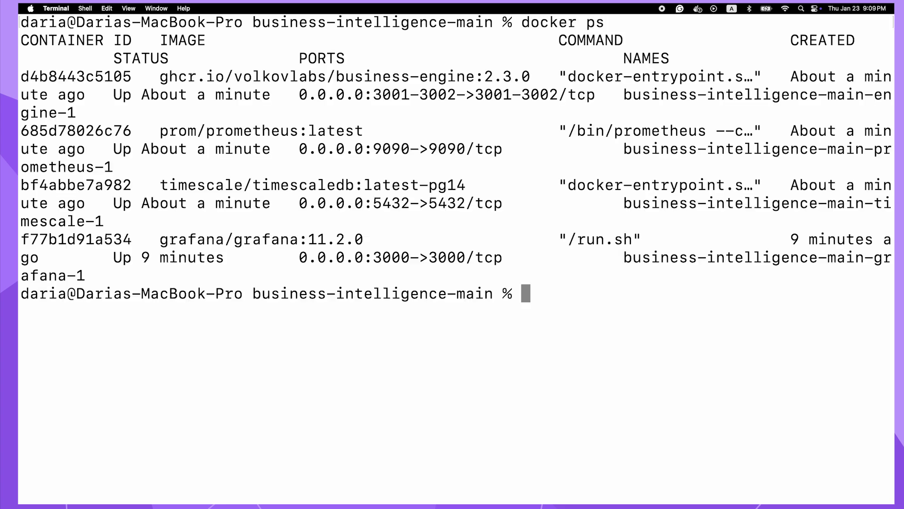
key("super+minus")
key("super+minus")
key("super+minus")
key("super+minus")
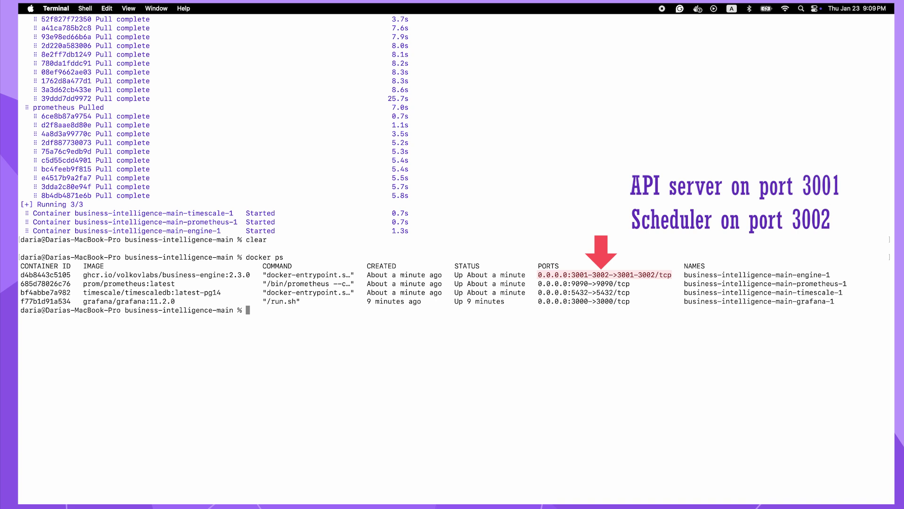
type("docker co")
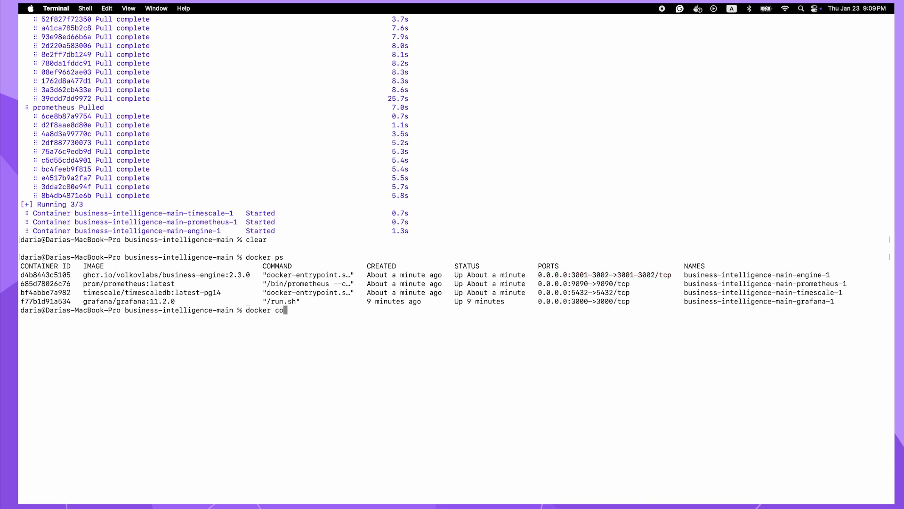
type("mpose --profile ac")
type("tions")
type(" up -d")
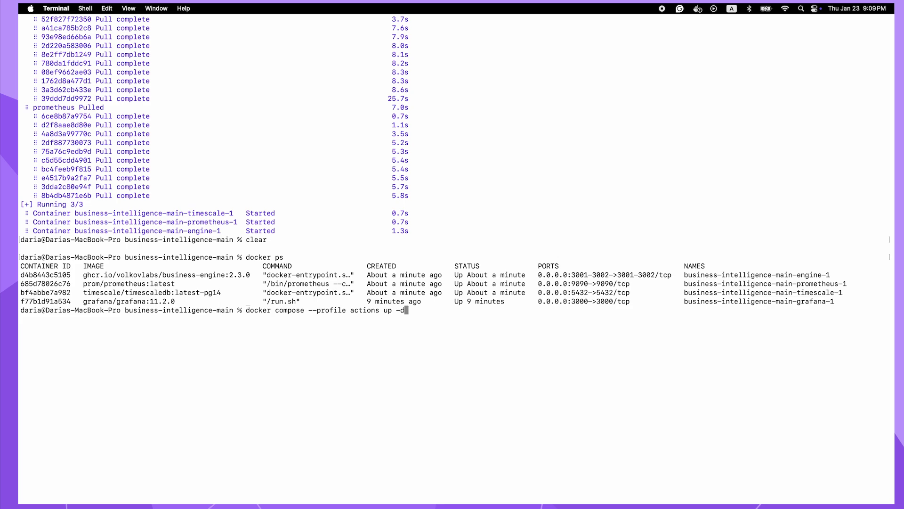
key("Return")
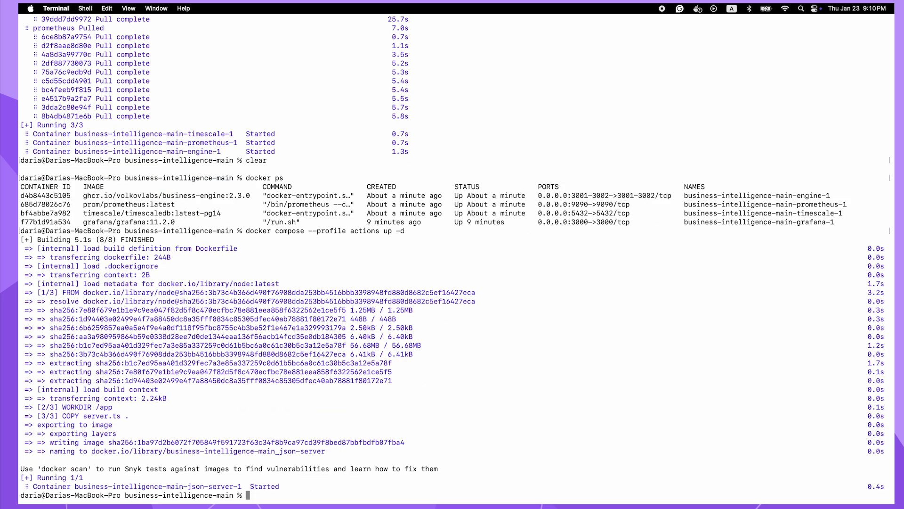
type("clear")
key("Return")
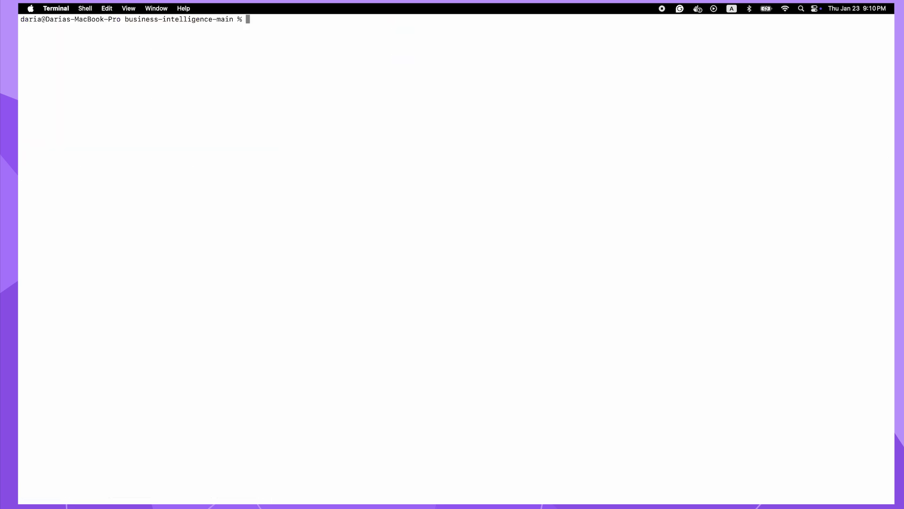
Step: At a larger font, run docker-compose --profile emulator up -d, then docker ps at a smaller font
key("super+equal")
type("docker-compose --profile emulator")
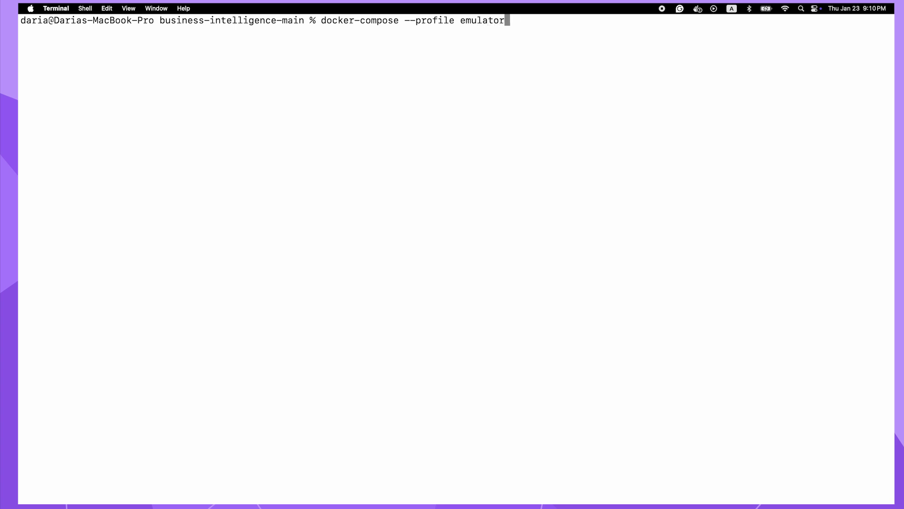
type(" up -d")
key("Return")
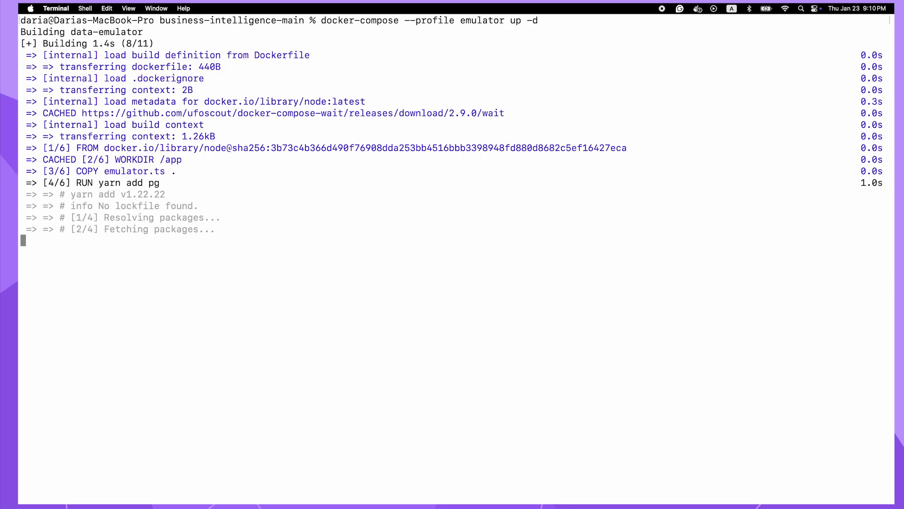
type("docker")
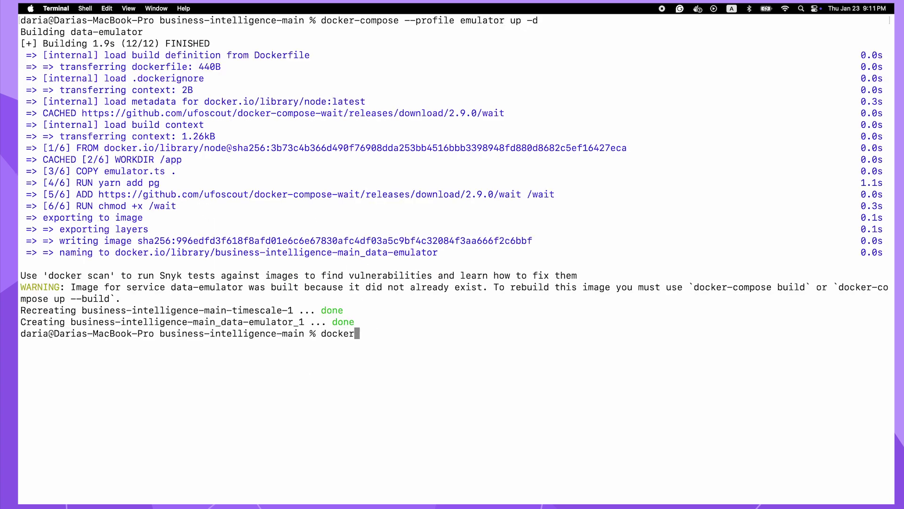
type(" ps")
key("Return")
key("super+minus")
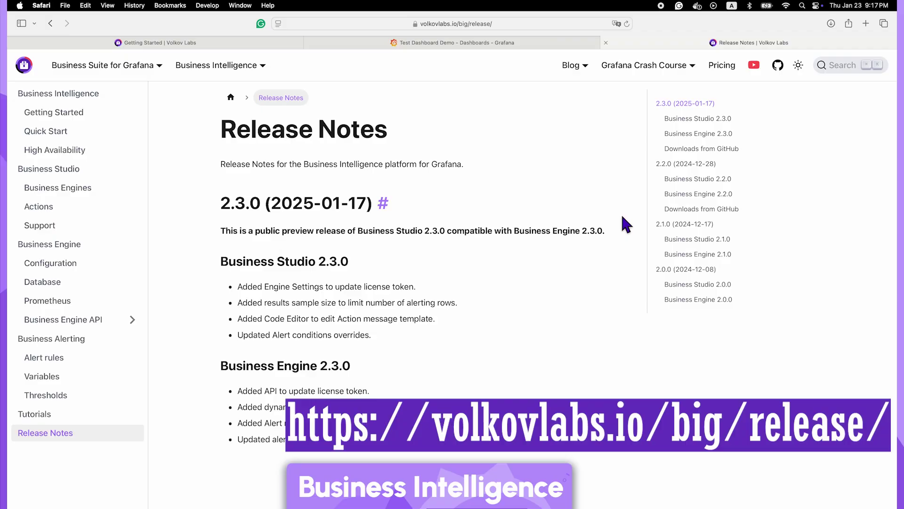
scroll(625, 224, "down", 3)
scroll(624, 223, "down", 8)
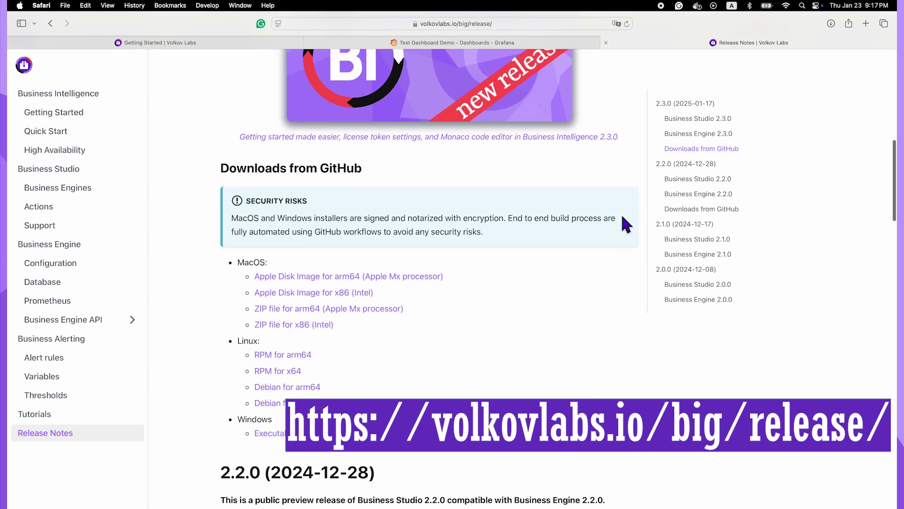
Step: Download Business Studio 2.3.0's 'Apple Disk Image for arm64 (Apple Mx processor)'
left_click(429, 280)
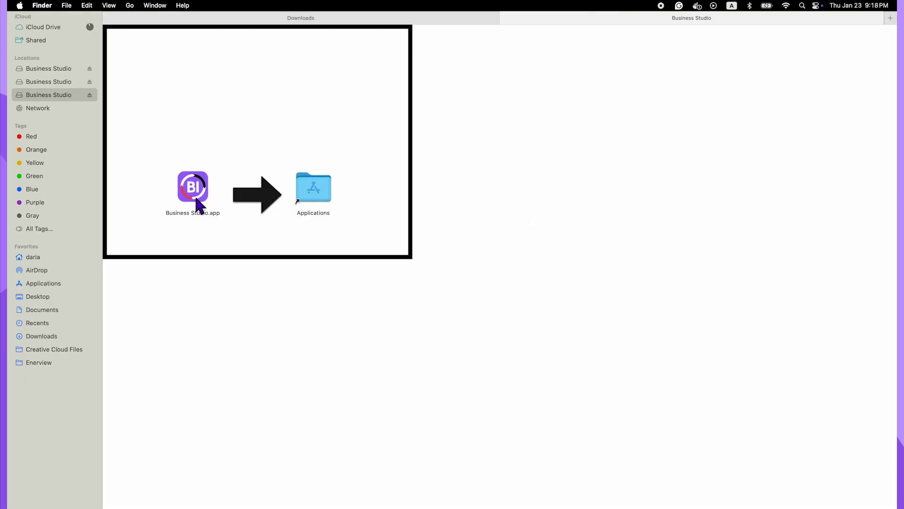
Step: Drag Business Studio.app into Applications and show the Applications folder
left_click_drag(196, 201, 314, 189)
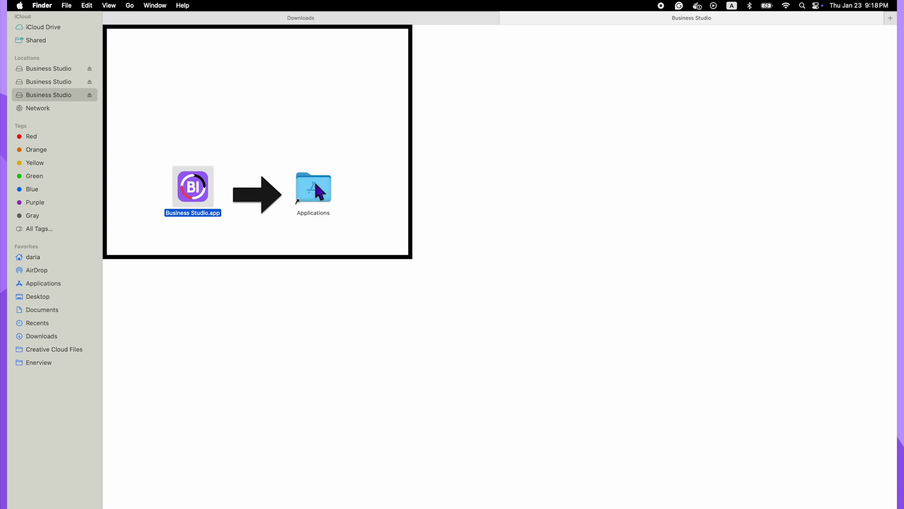
left_click(45, 284)
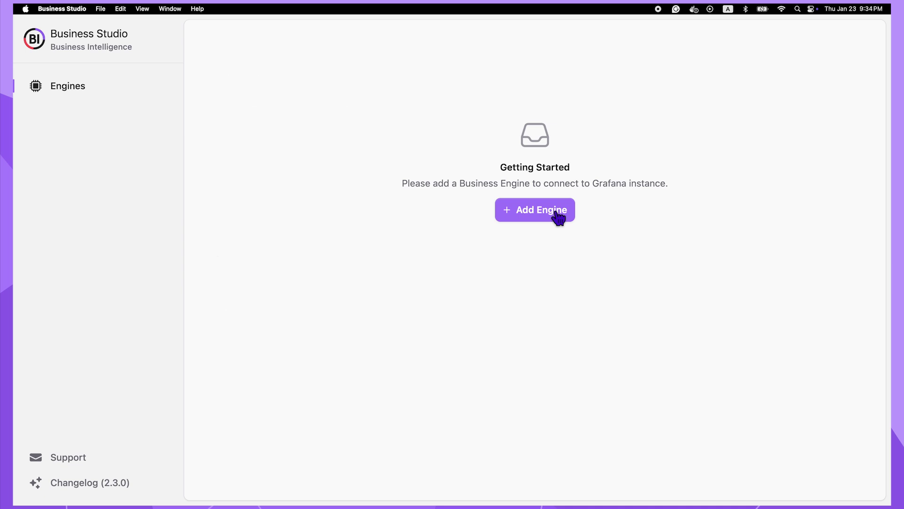
Step: Add a Community-licensed engine named Local at http:localhost:3001 and save it
left_click(557, 213)
left_click(557, 178)
type("Local")
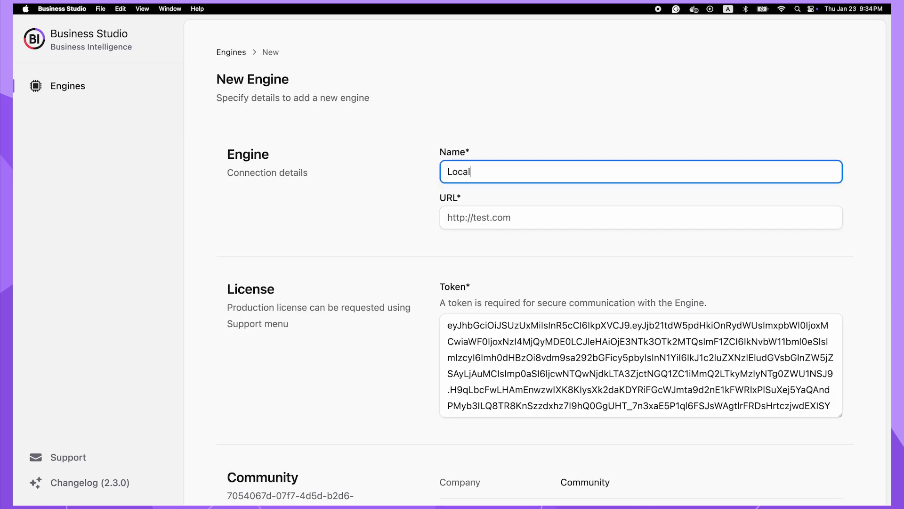
key("Tab")
type("http:localhost:3001")
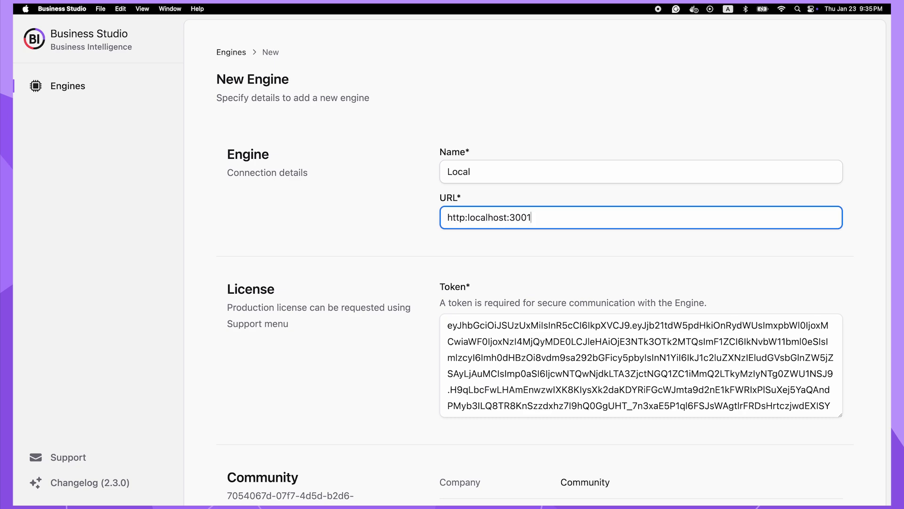
left_click(408, 384)
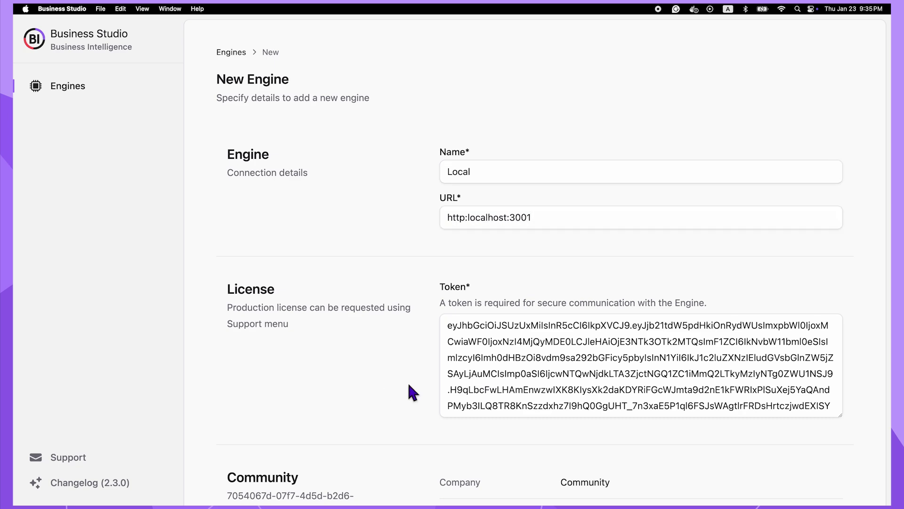
scroll(408, 384, "down", 2)
scroll(408, 383, "down", 1)
scroll(408, 381, "down", 3)
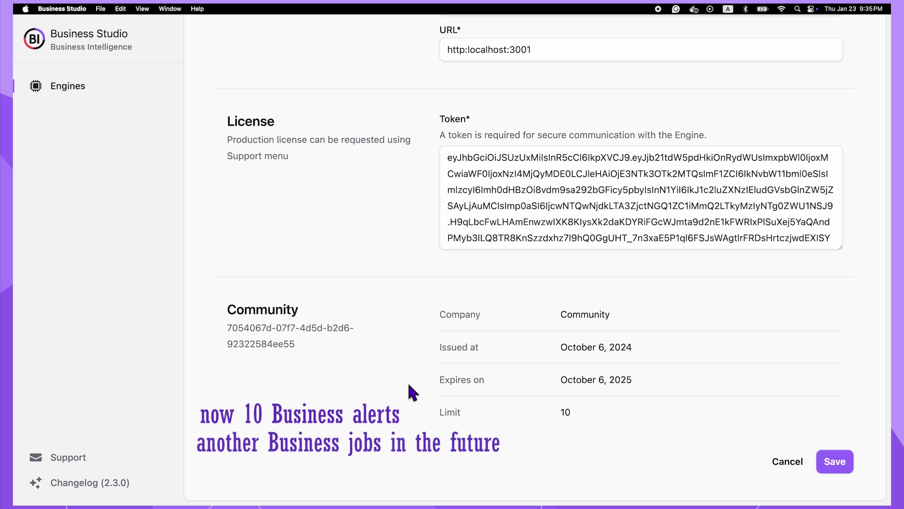
left_click(834, 467)
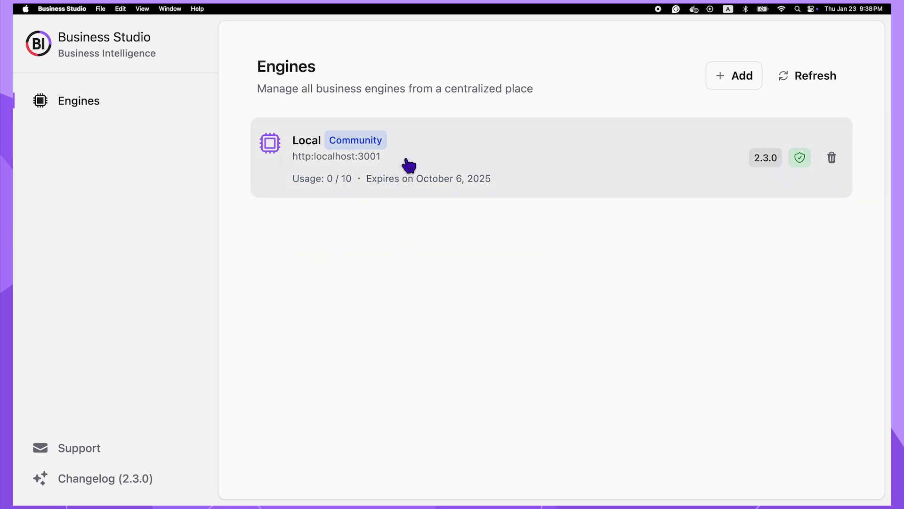
Step: On the Local engine, create a Logs-type action titled Logs, marked as default
left_click(408, 162)
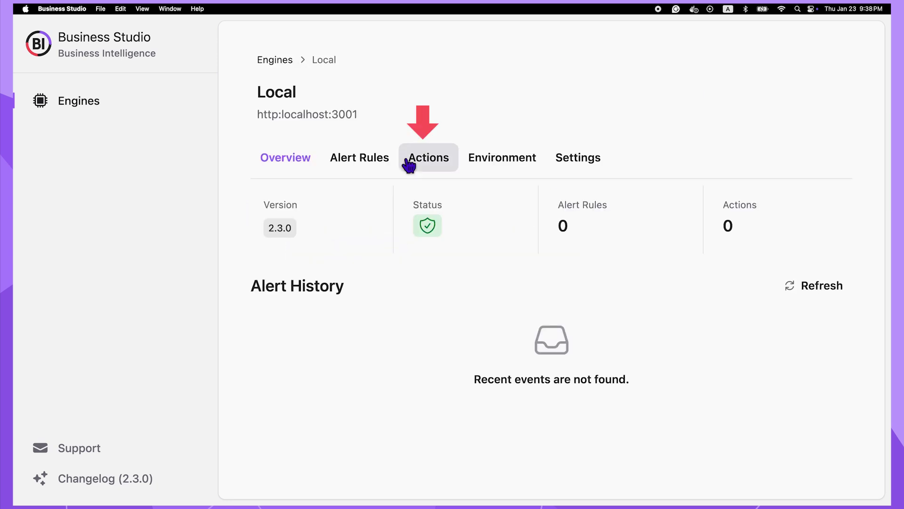
left_click(410, 163)
left_click(550, 311)
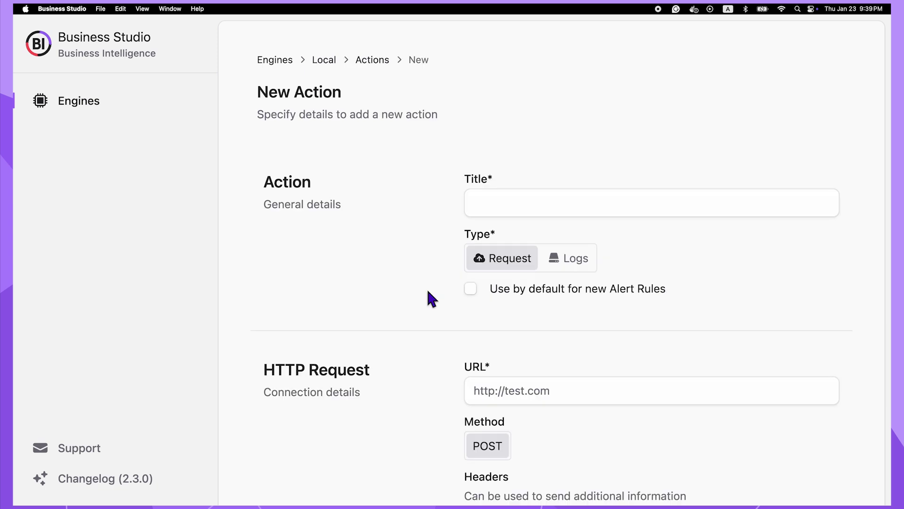
left_click(519, 205)
type("Logs")
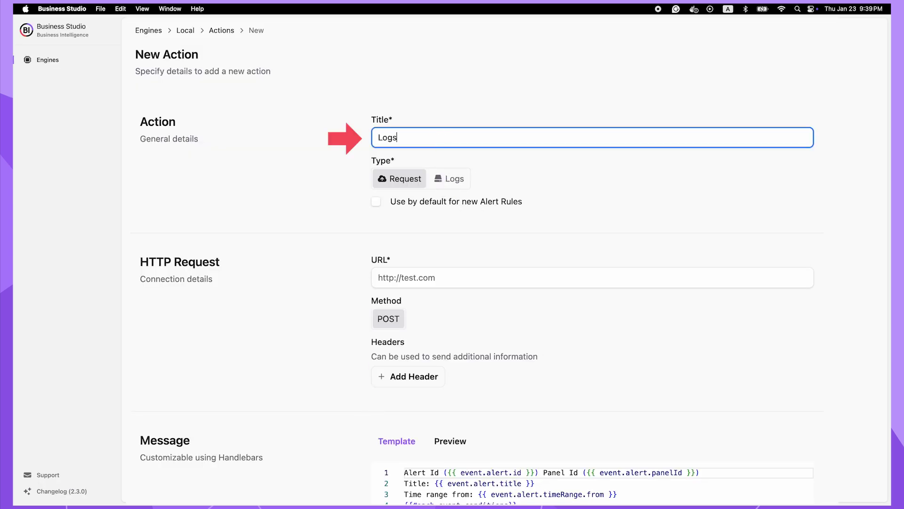
left_click(455, 181)
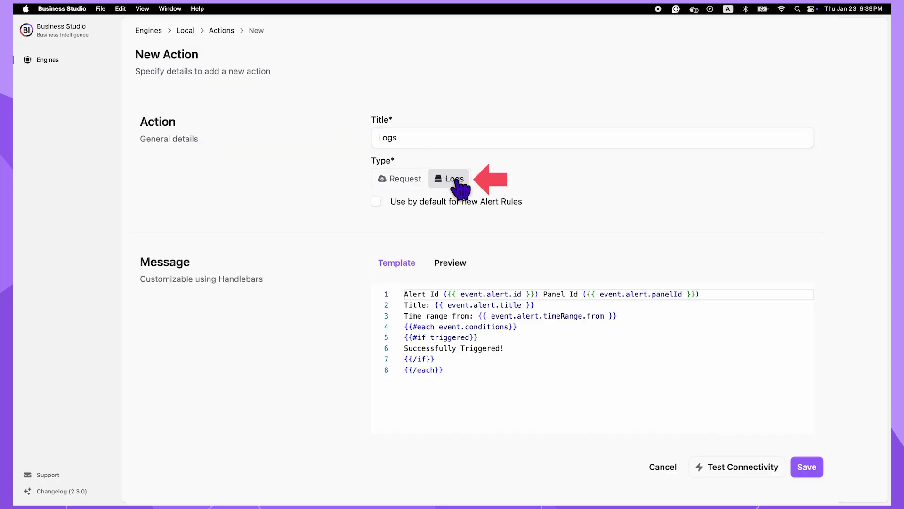
left_click(376, 201)
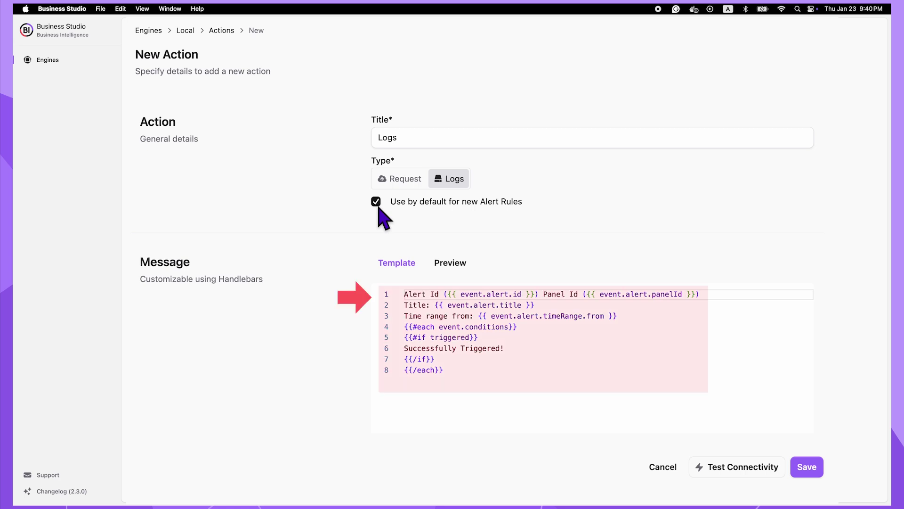
Step: Preview the message, test connectivity, and save the Logs action
left_click(451, 263)
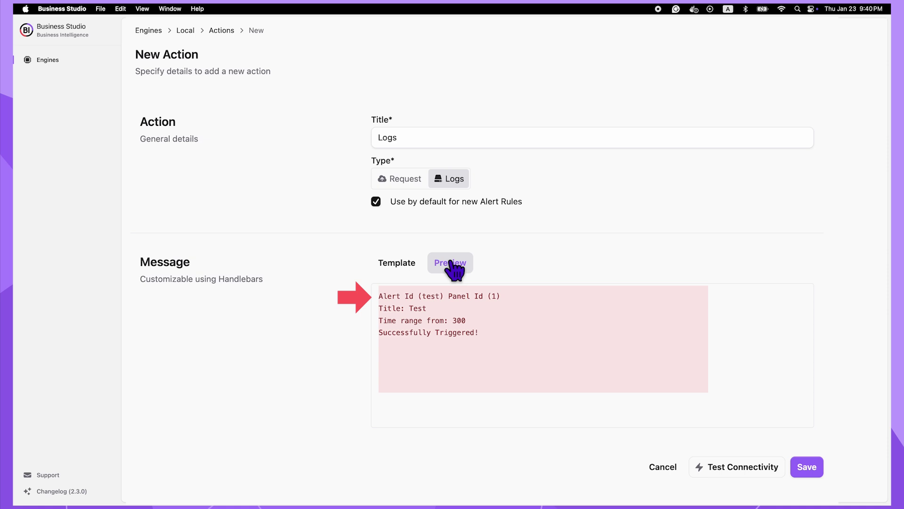
left_click(731, 469)
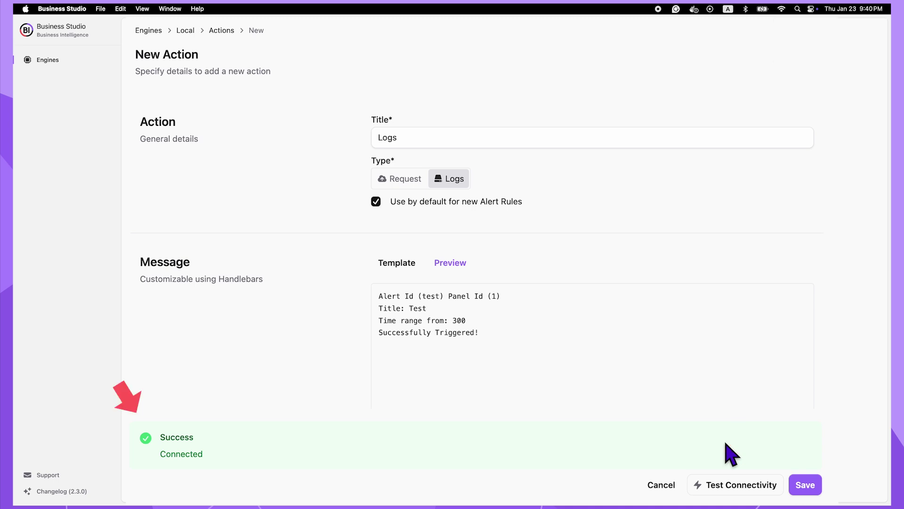
left_click(805, 485)
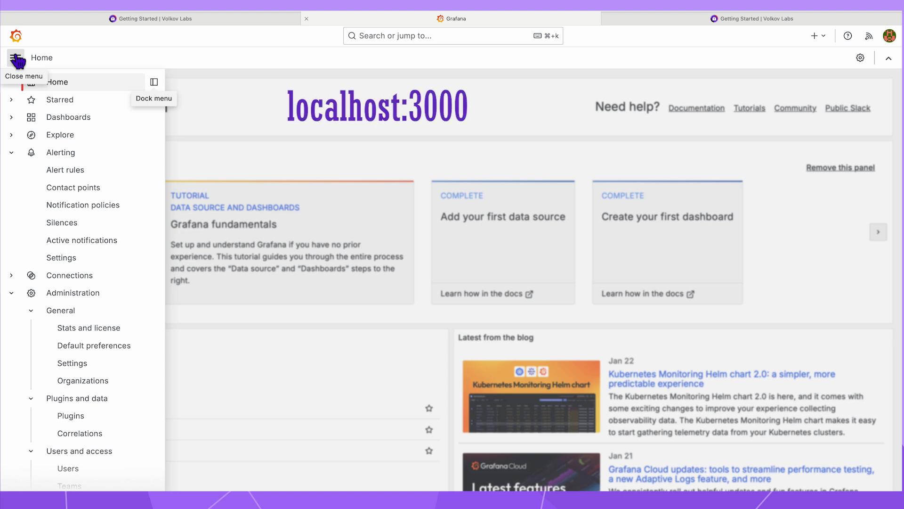
Step: Save a copy of Test Dashboard with the title 'Test Dashboard Demo'
left_click(90, 120)
left_click(155, 313)
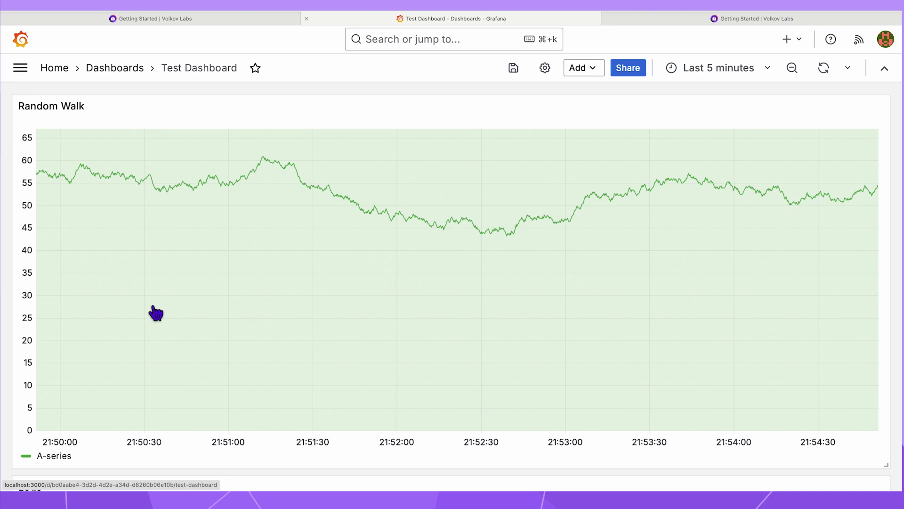
left_click(545, 68)
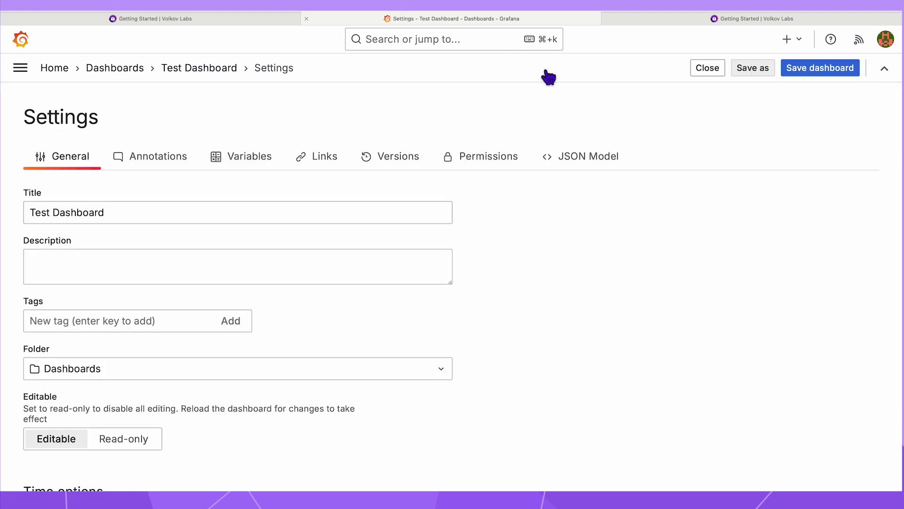
left_click(753, 69)
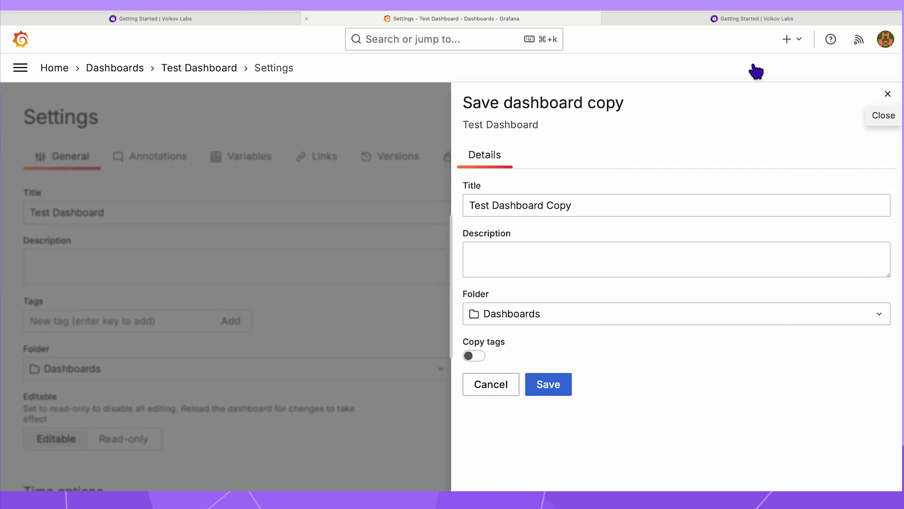
double_click(561, 205)
type("Demo")
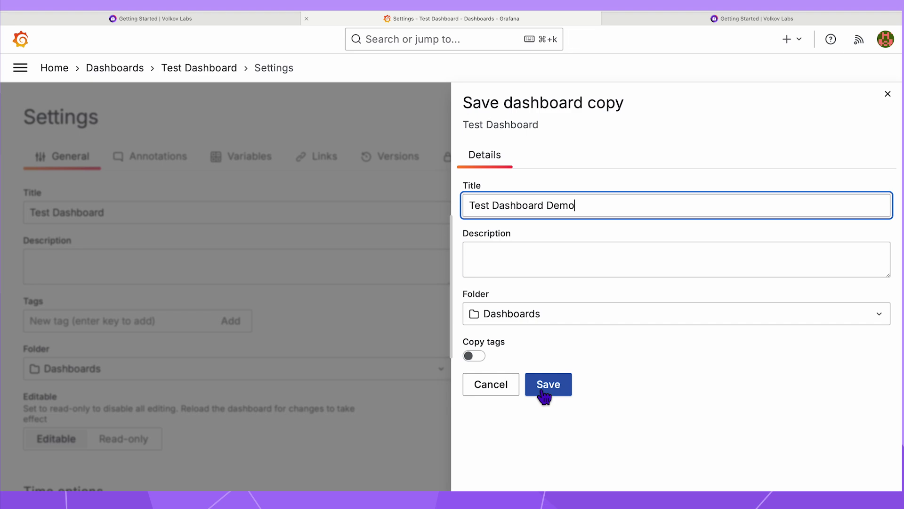
left_click(545, 391)
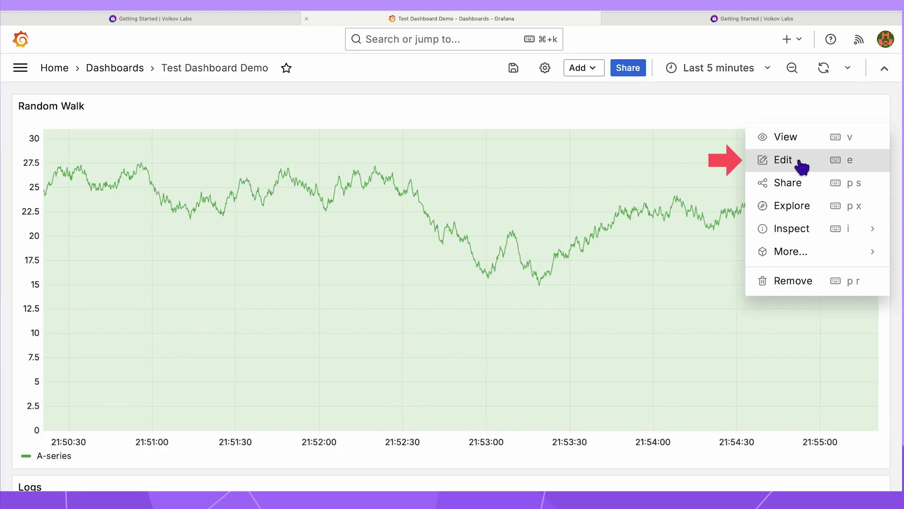
Step: Switch the Random Walk panel to the CSV Metric Values scenario and retitle it CVS Metric Values
left_click(783, 160)
left_click(203, 439)
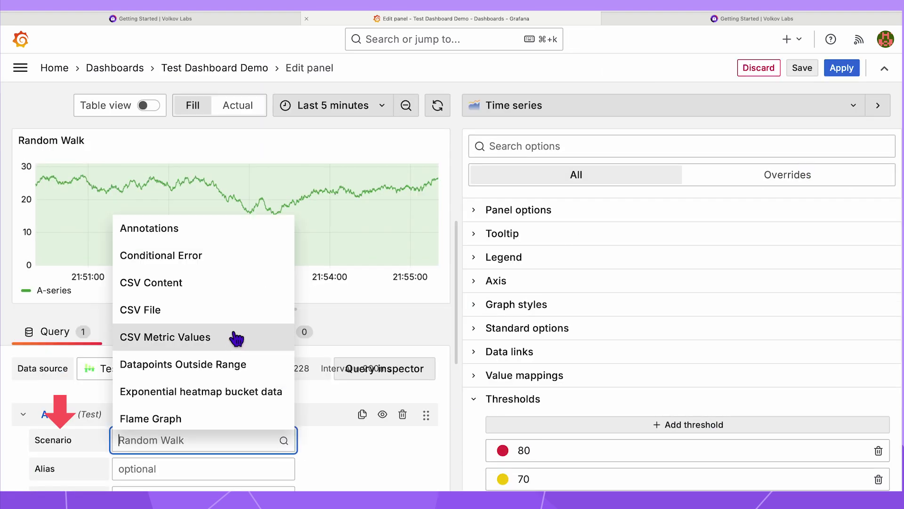
left_click(236, 339)
left_click(518, 210)
triple_click(529, 251)
type("CVS M")
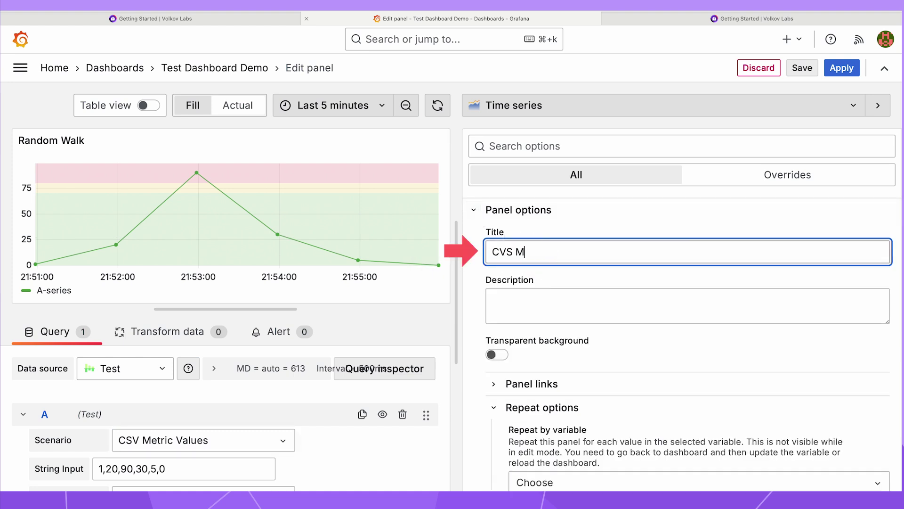
type("etric Values")
left_click(474, 210)
Step: Change the CSV string input to 1,50,90,30,5,0
key("ctrl+minus")
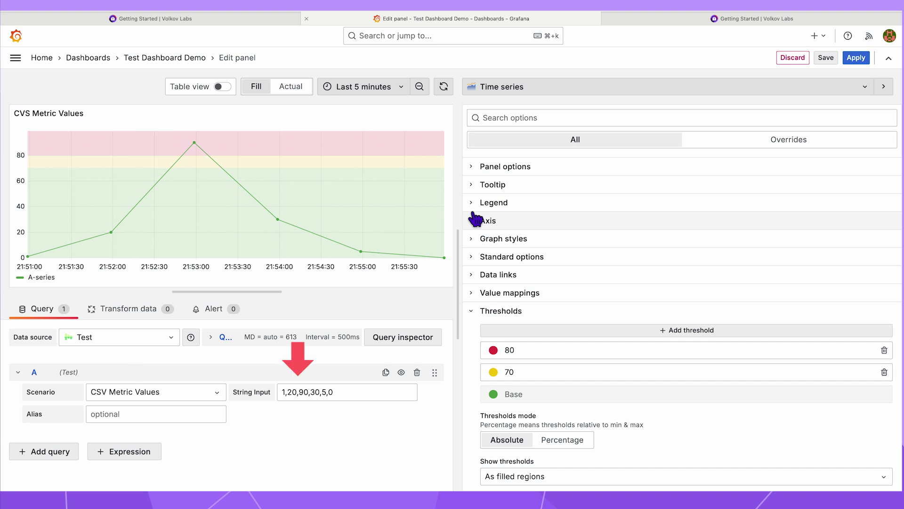
left_click(294, 394)
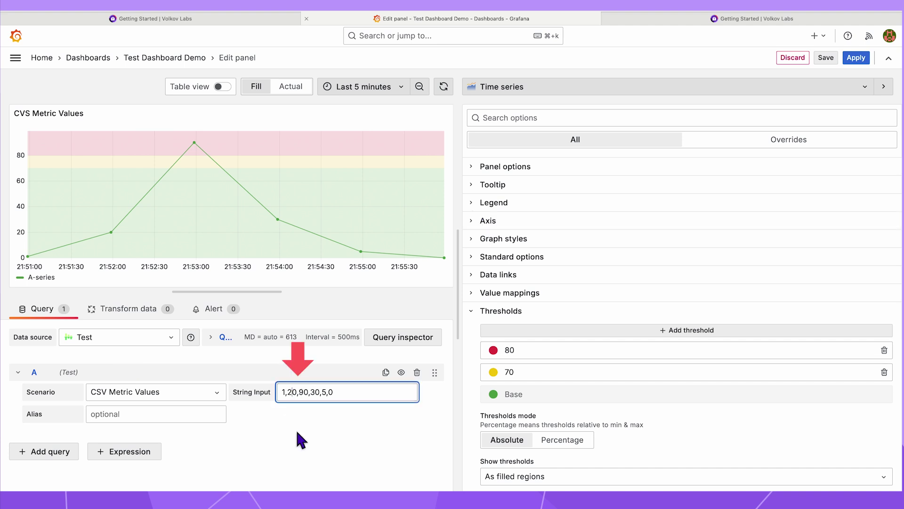
key("BackSpace")
type("5")
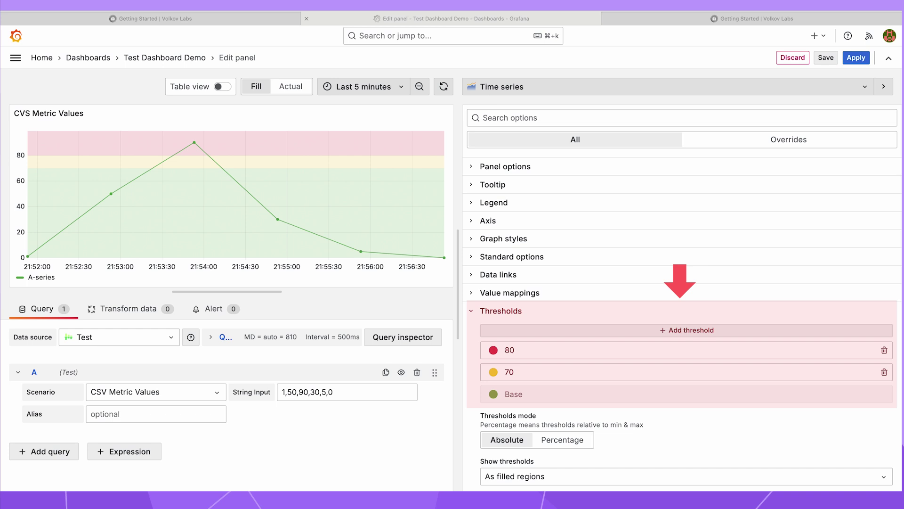
Step: Set thresholds to yellow base, green at 40, red at 80, and save the dashboard
left_click(493, 394)
left_click(513, 284)
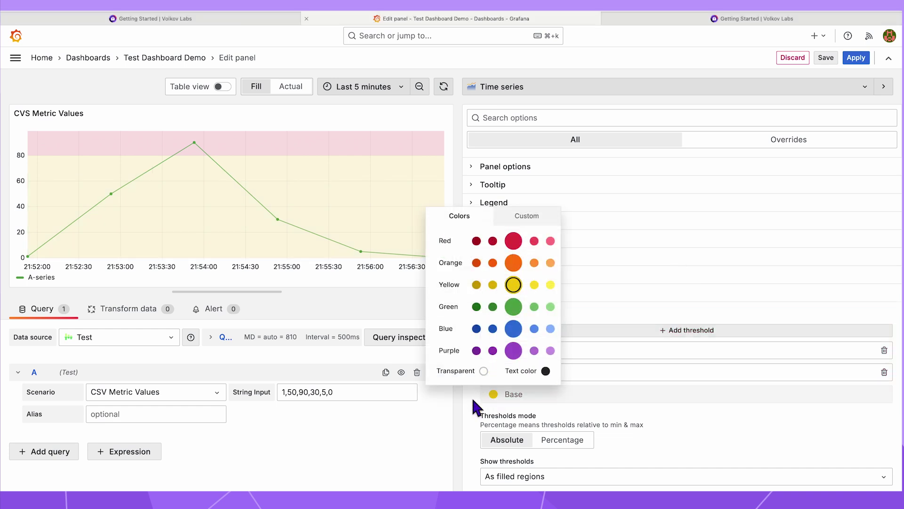
left_click(511, 372)
left_click(493, 371)
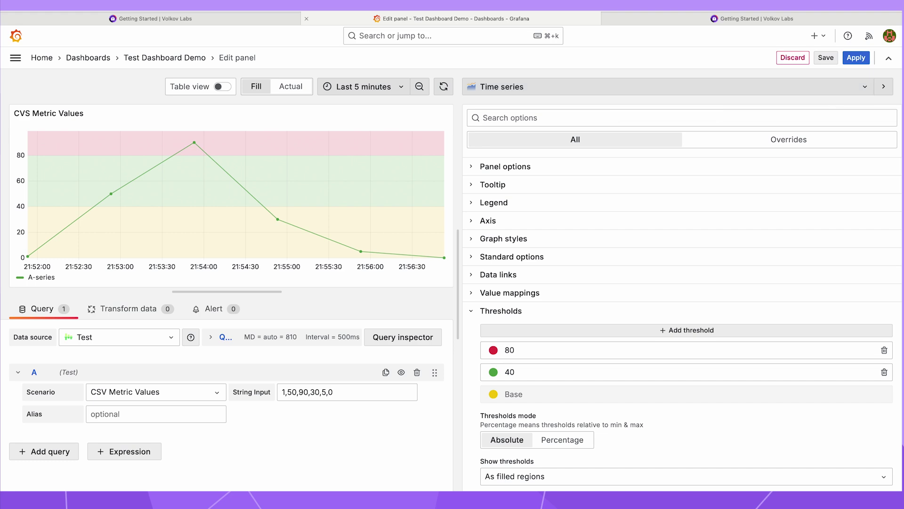
left_click(826, 57)
left_click(526, 223)
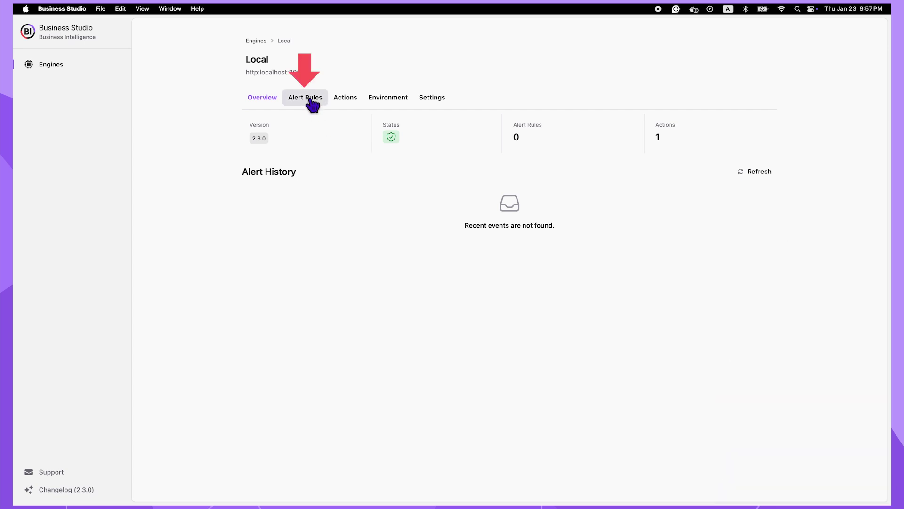
Step: Add an alert rule 'message if beyond range' on Test Dashboard Demo's CVS Metric Values [timeseries] panel
left_click(312, 104)
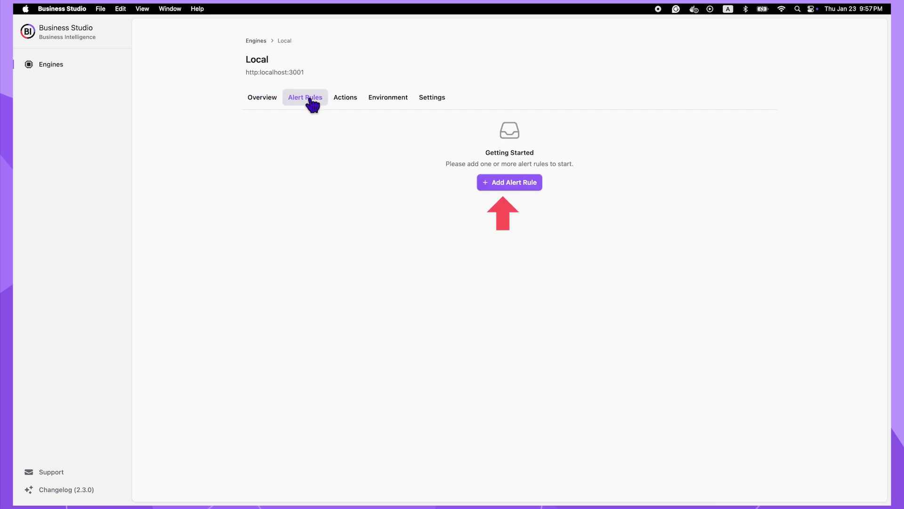
left_click(513, 185)
left_click(480, 121)
type("message if beyond ran")
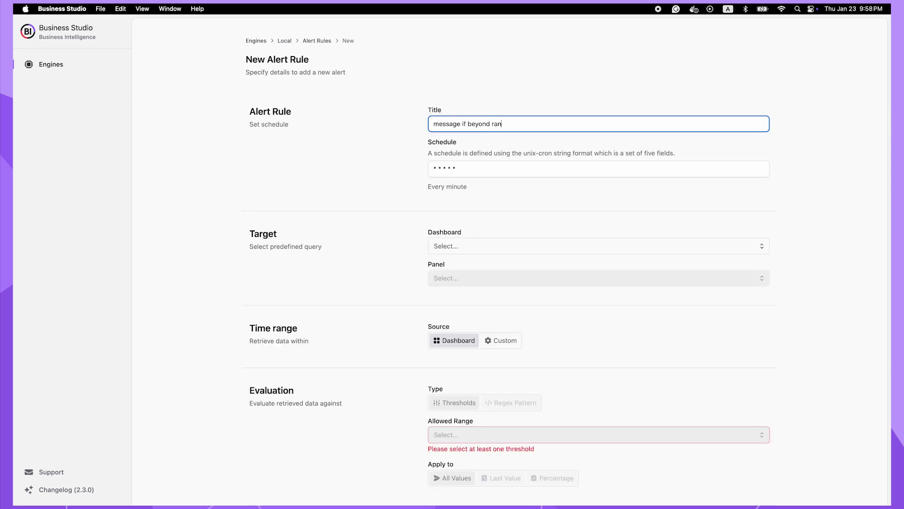
type("ge")
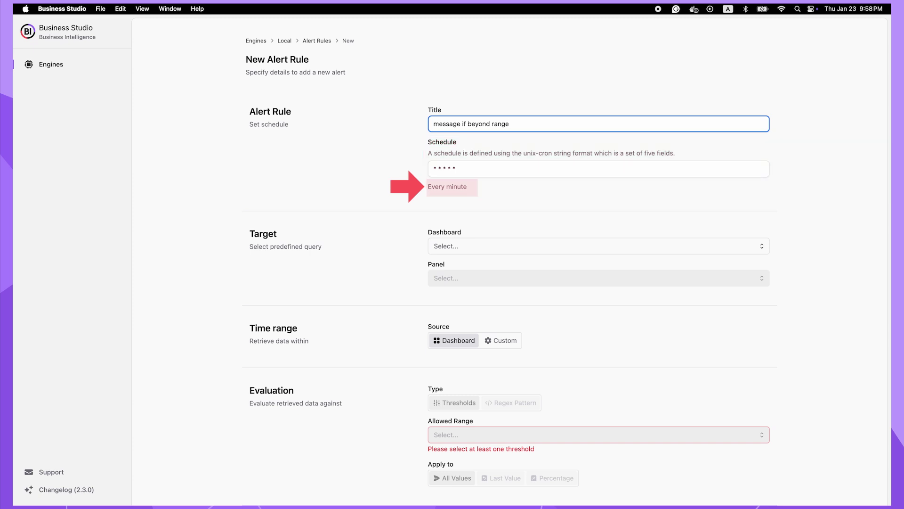
left_click(765, 251)
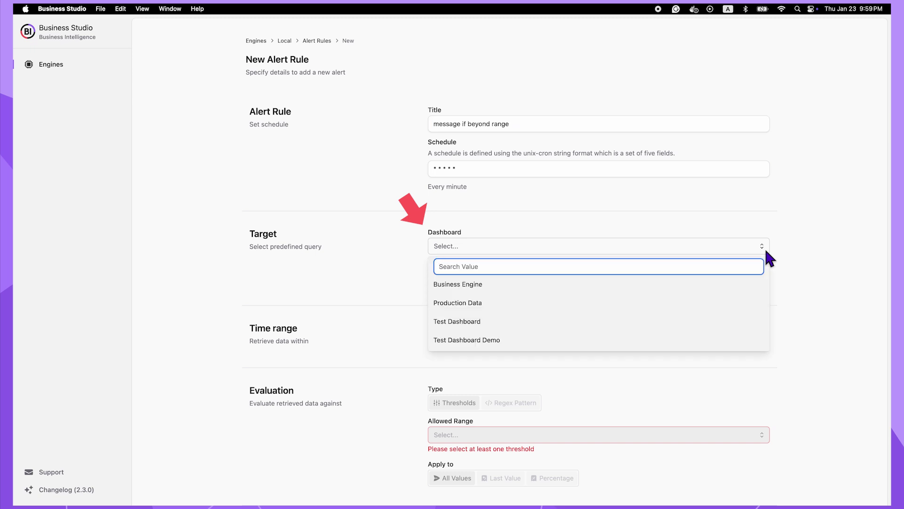
left_click(761, 342)
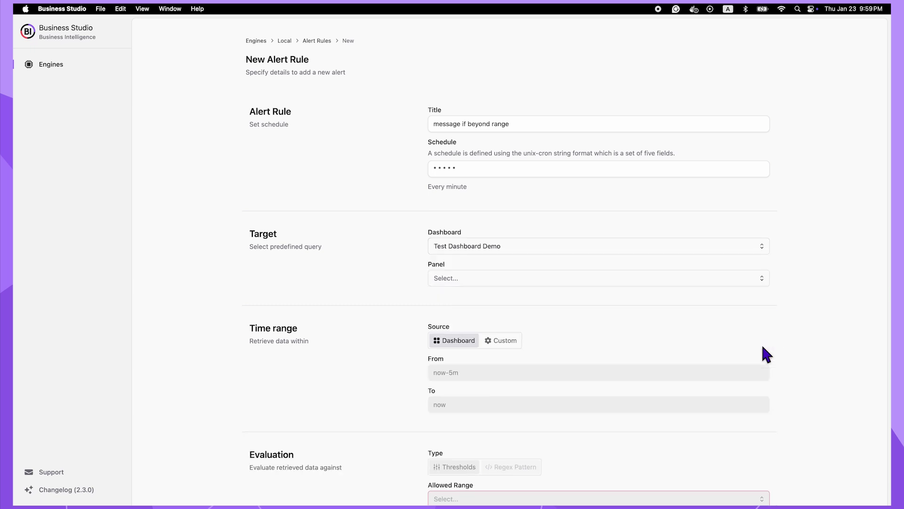
left_click(763, 277)
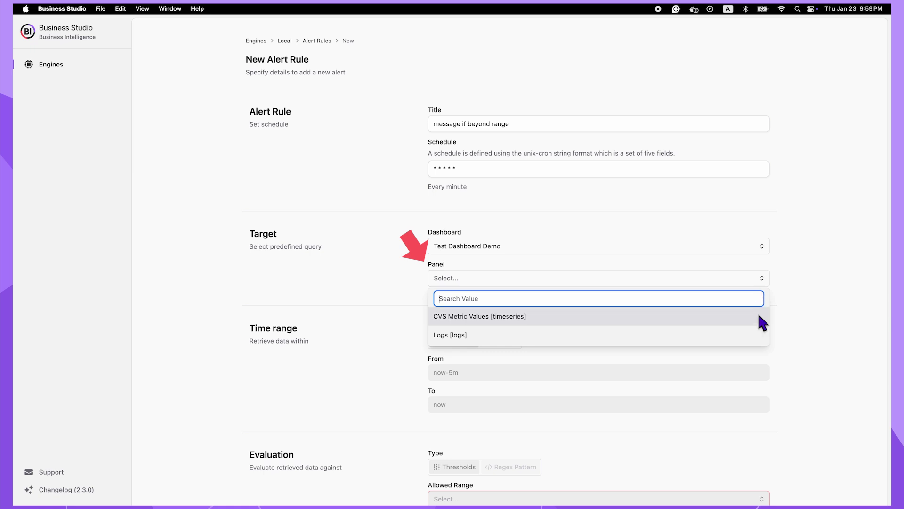
left_click(757, 319)
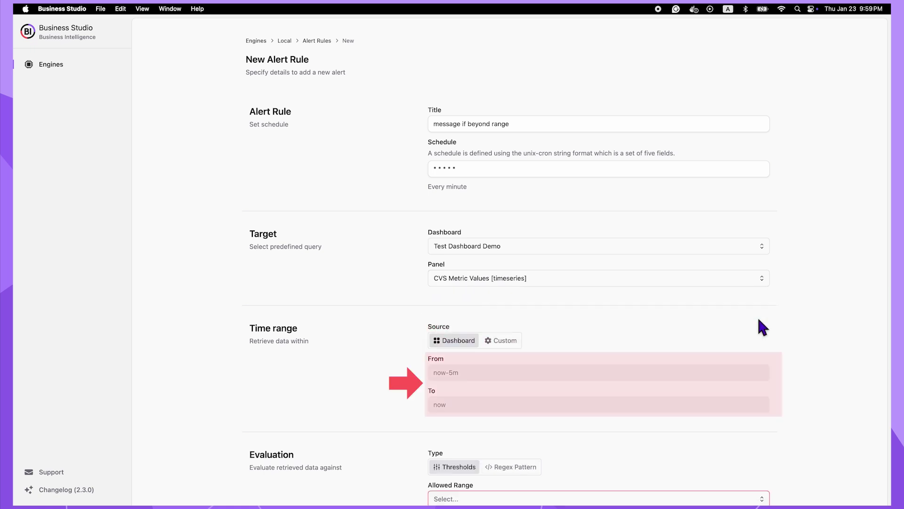
scroll(371, 332, "down", 1)
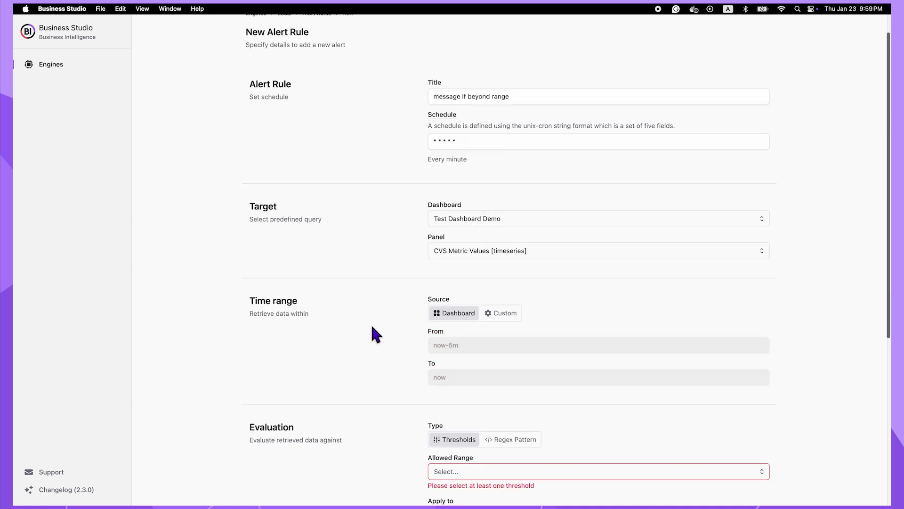
scroll(371, 332, "down", 5)
scroll(371, 332, "down", 1)
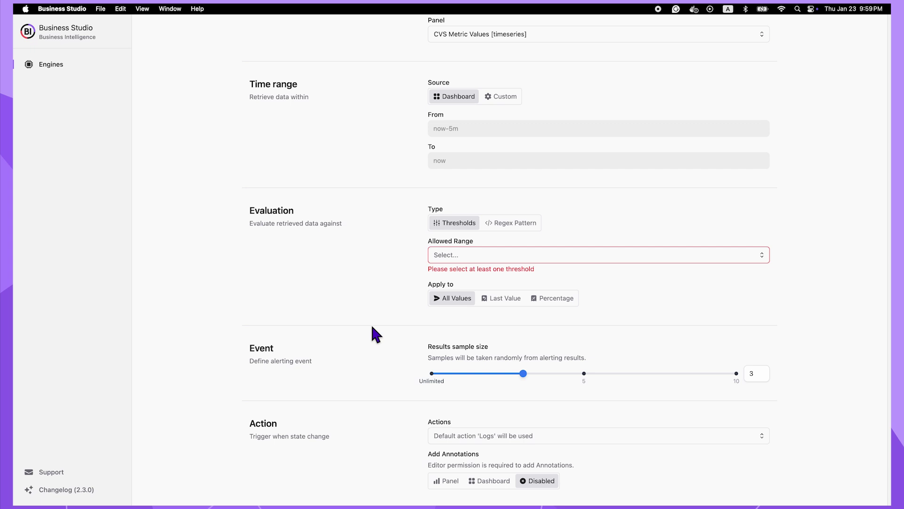
Step: Choose the green 40 threshold as the rule's allowed range
left_click(457, 256)
left_click(465, 311)
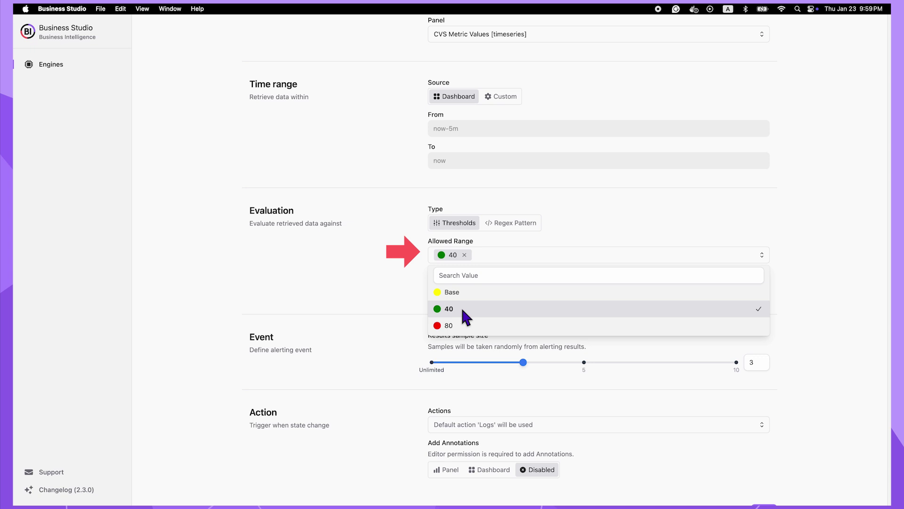
left_click(404, 287)
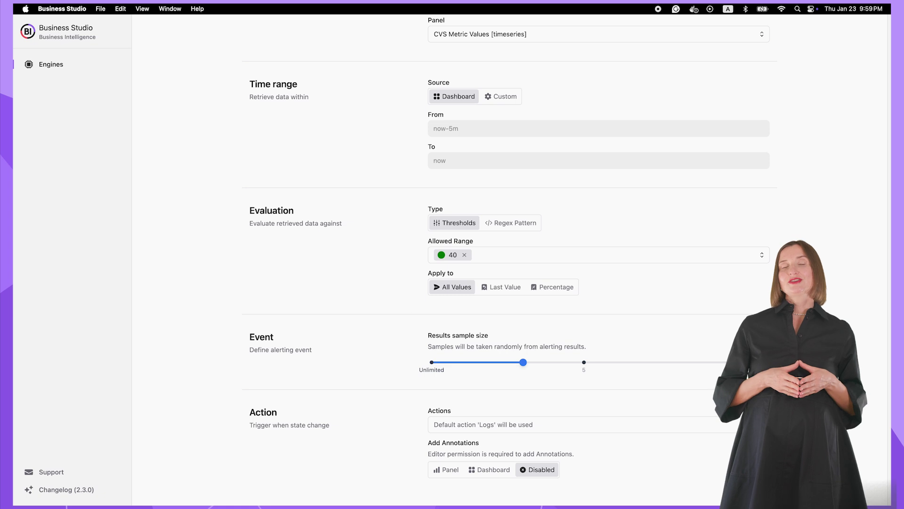
scroll(406, 337, "down", 2)
scroll(406, 337, "down", 1)
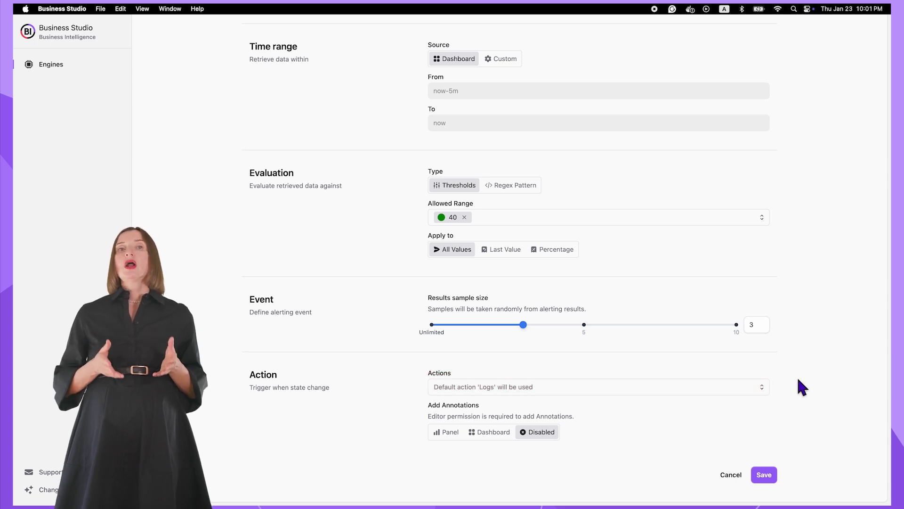
Step: Set the rule's action to Logs and annotations to Panel, then save the rule
left_click(766, 389)
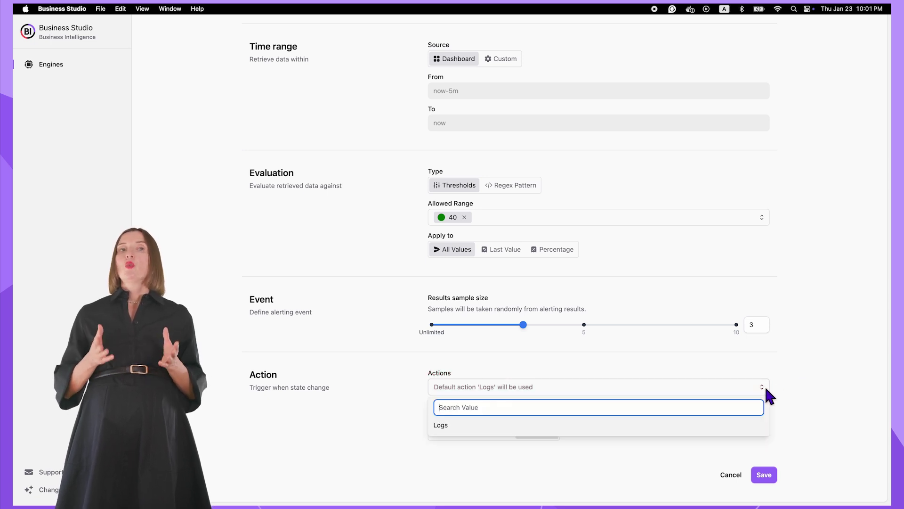
left_click(755, 426)
left_click(792, 409)
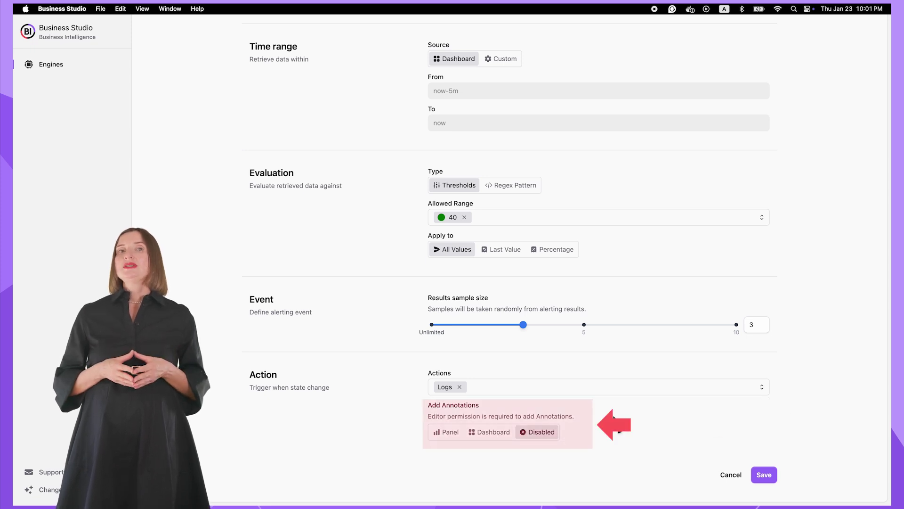
left_click(448, 432)
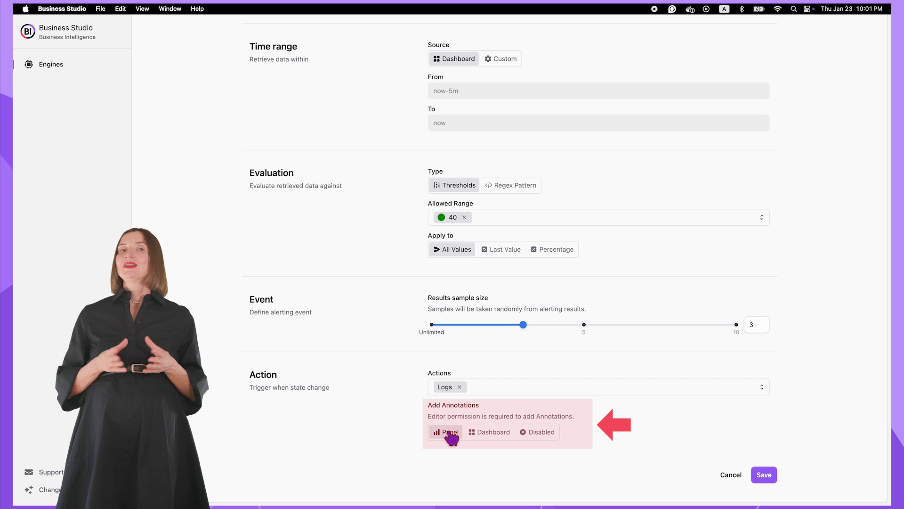
left_click(763, 475)
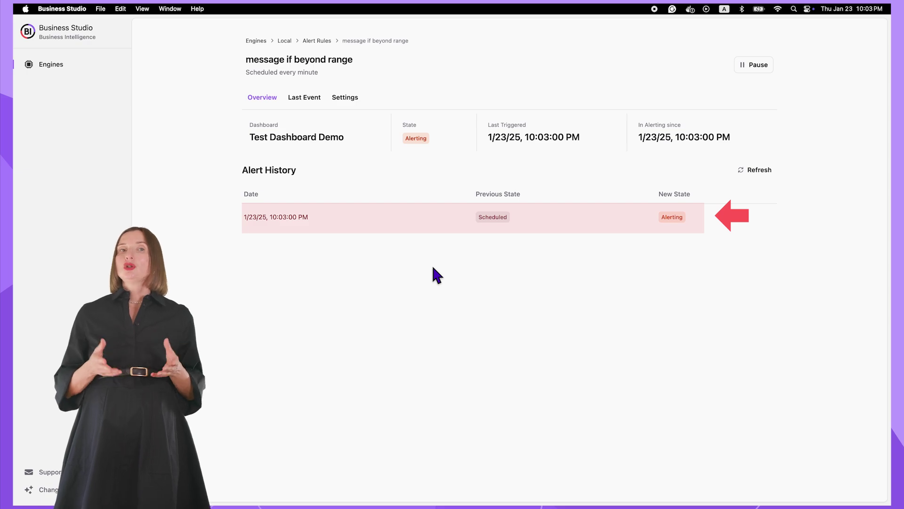
type("cker ps")
Step: Run docker ps, then stream logs for engine container d2d255850a33 with docker logs -f
key("Return")
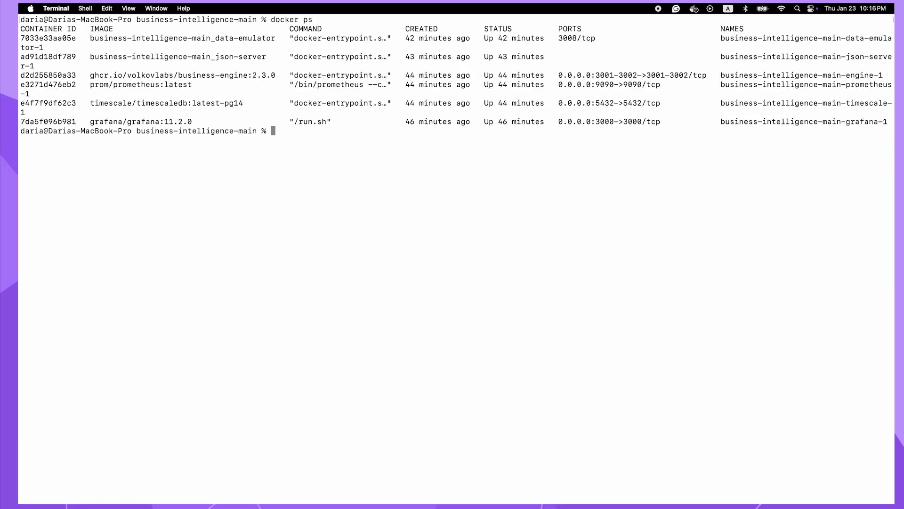
key("super+minus")
type("docker")
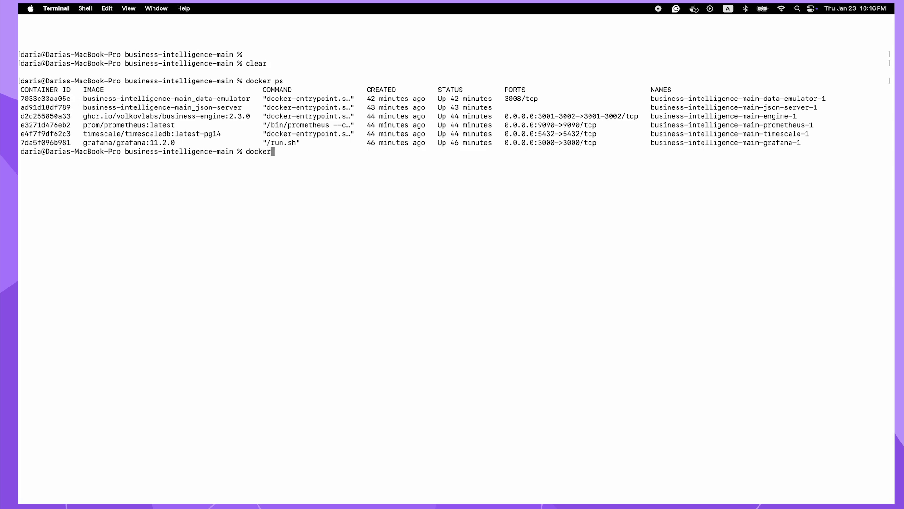
type(" logs -f")
double_click(43, 116)
key("super+c")
key("super+v")
key("Return")
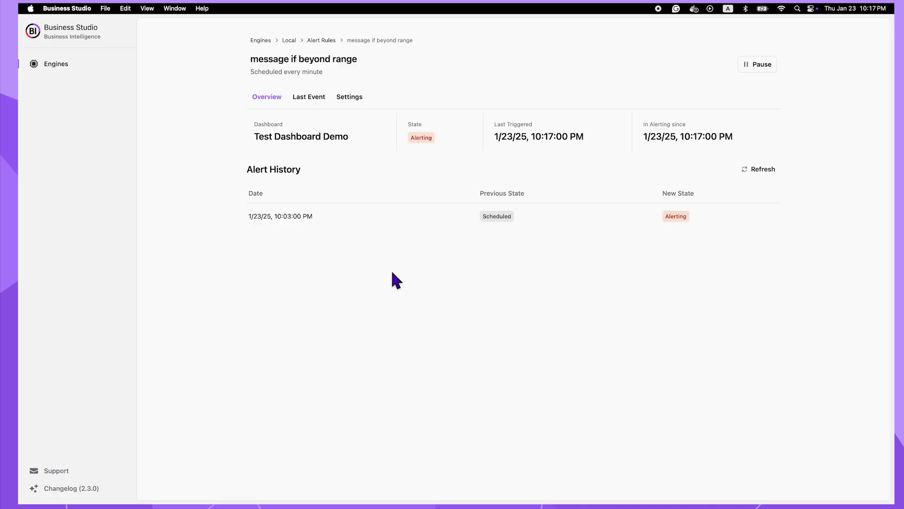
Step: Show the alert rule's Last Event tab with its JSON evaluation details
left_click(318, 99)
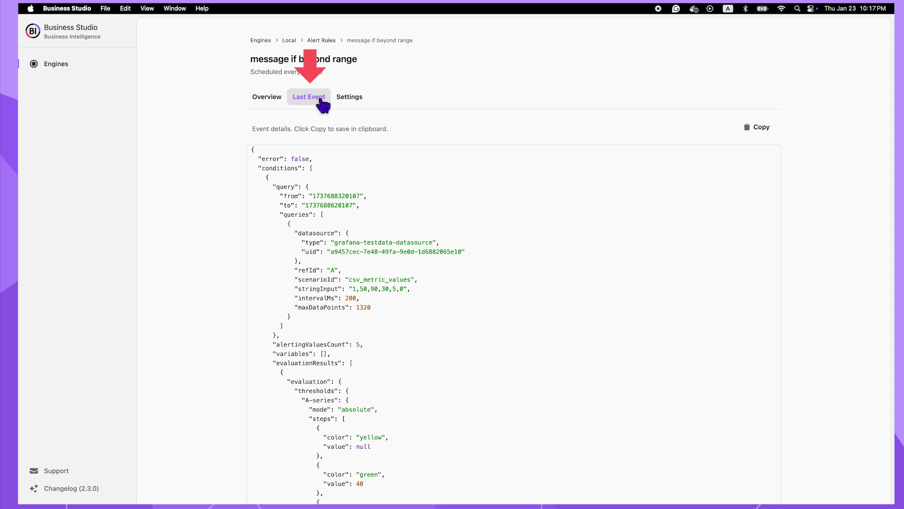
scroll(377, 326, "down", 5)
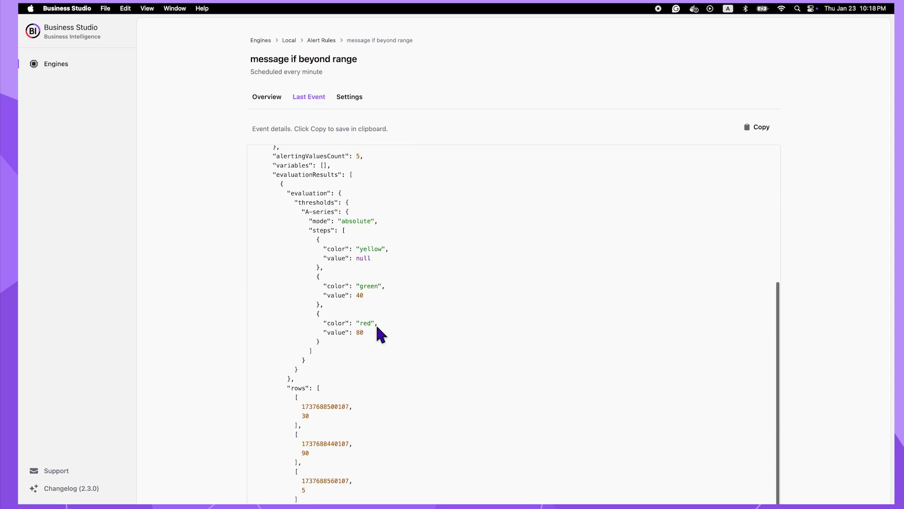
scroll(415, 353, "down", 2)
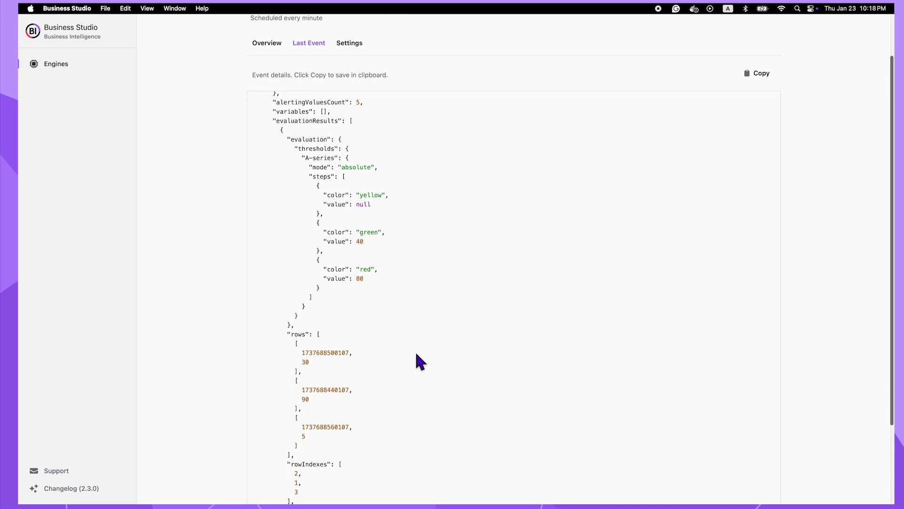
scroll(417, 360, "down", 2)
scroll(417, 361, "down", 2)
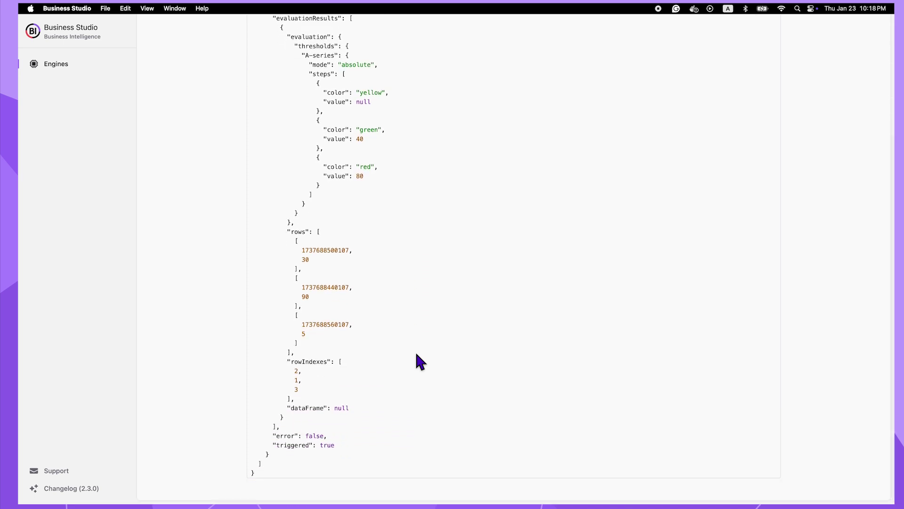